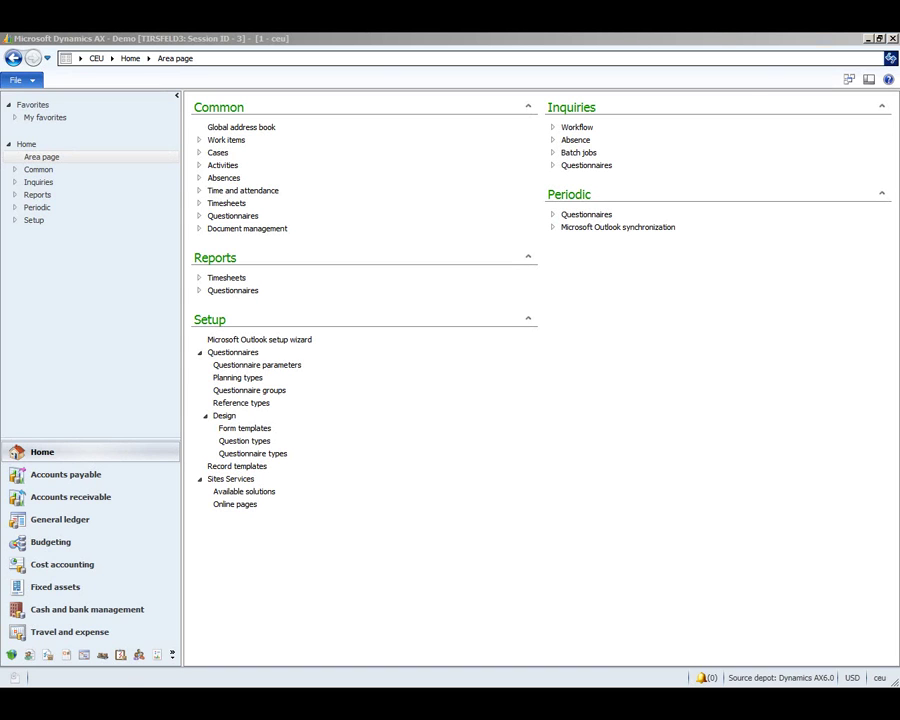
# Step: Show the USA OPER account's details in the Cash and bank management Bank accounts list
pyautogui.click(291, 550)
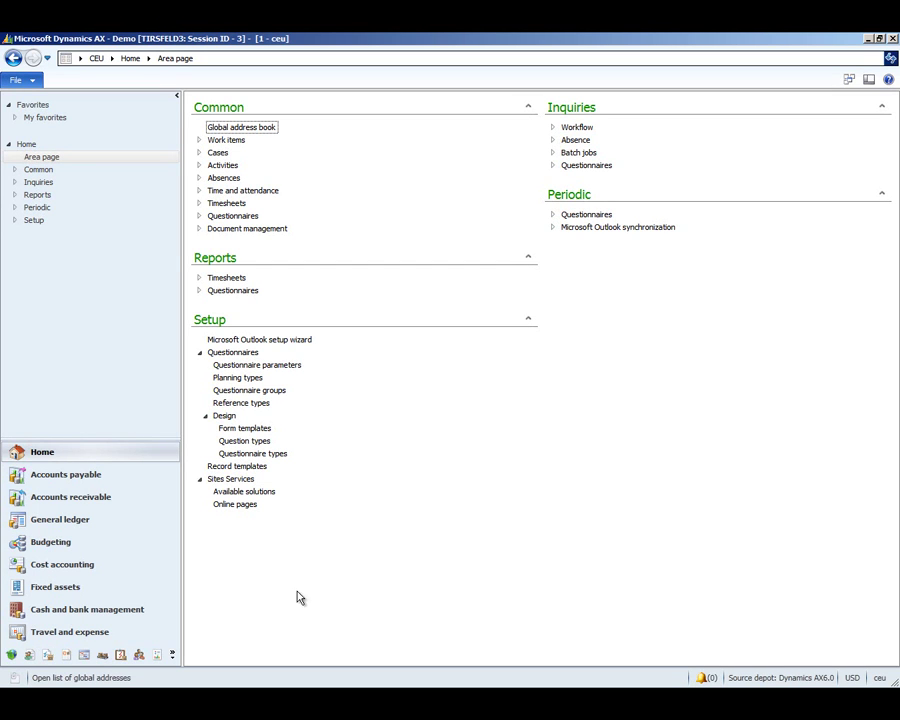
pyautogui.click(113, 58)
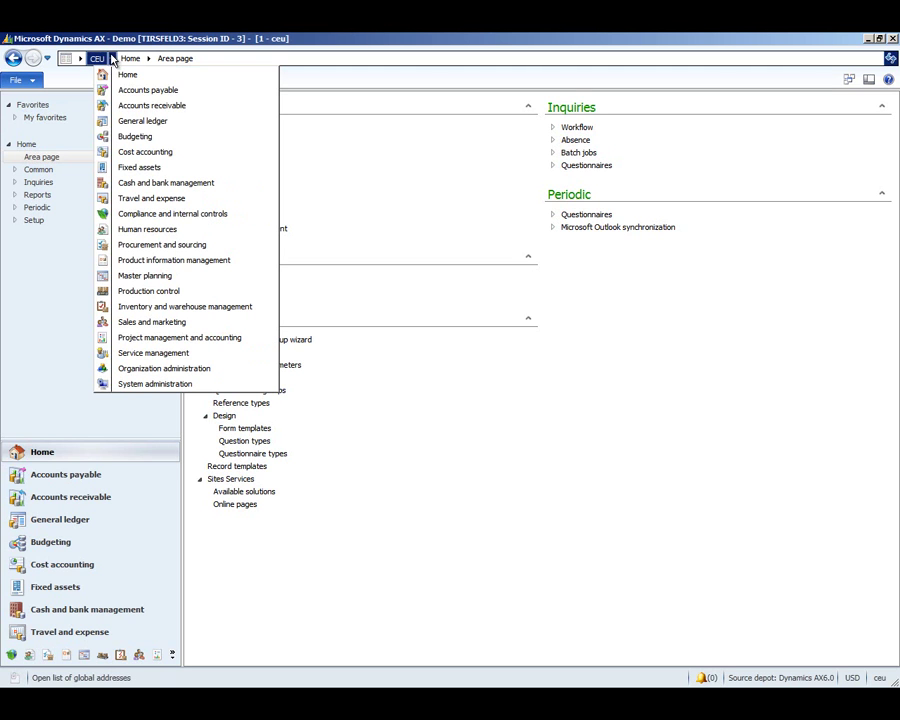
pyautogui.click(152, 185)
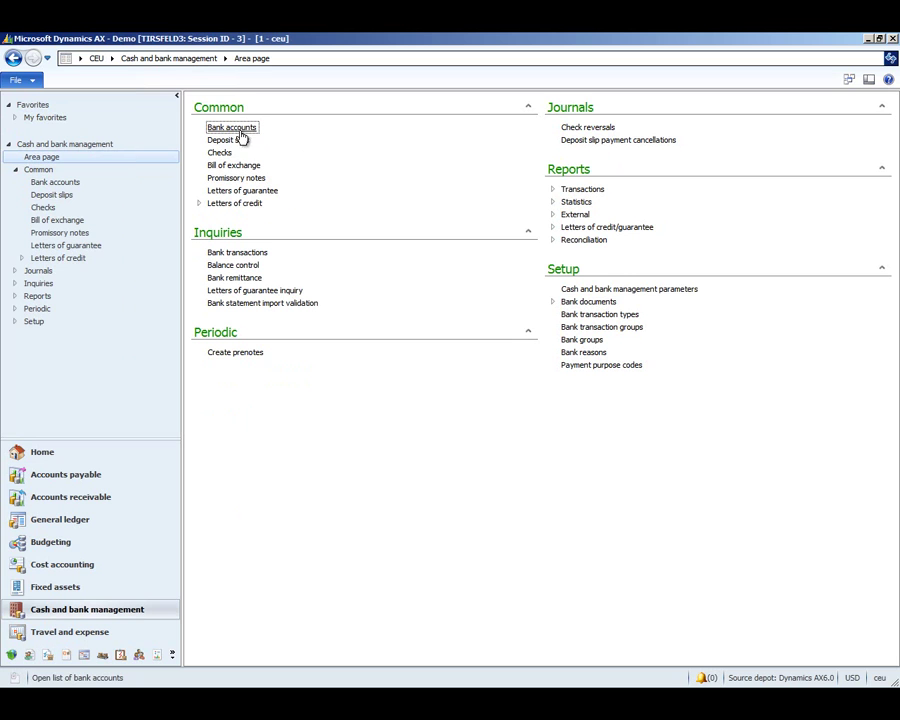
pyautogui.click(231, 129)
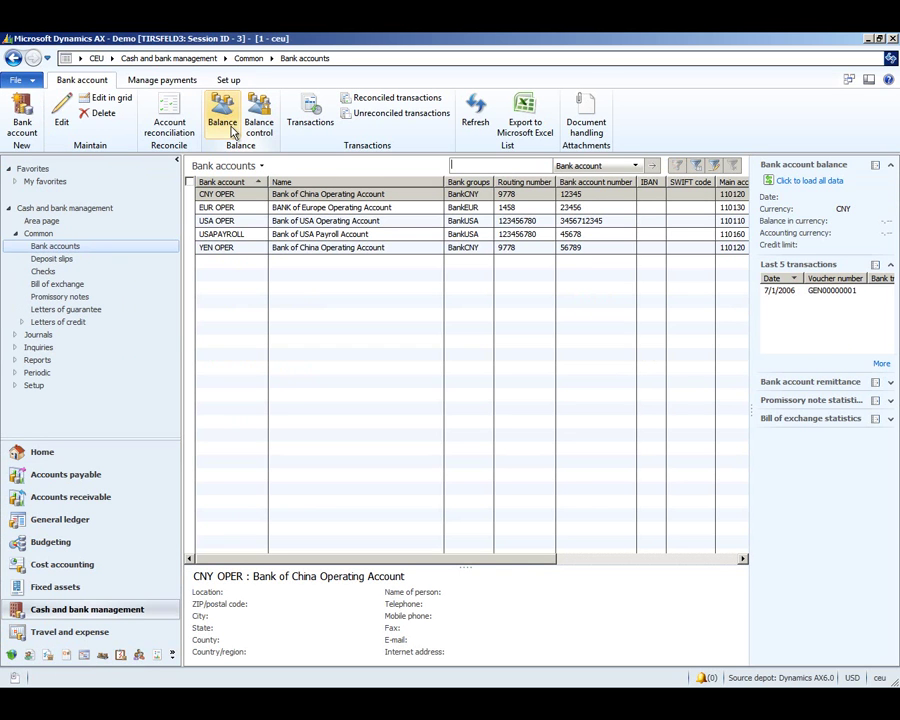
pyautogui.click(234, 222)
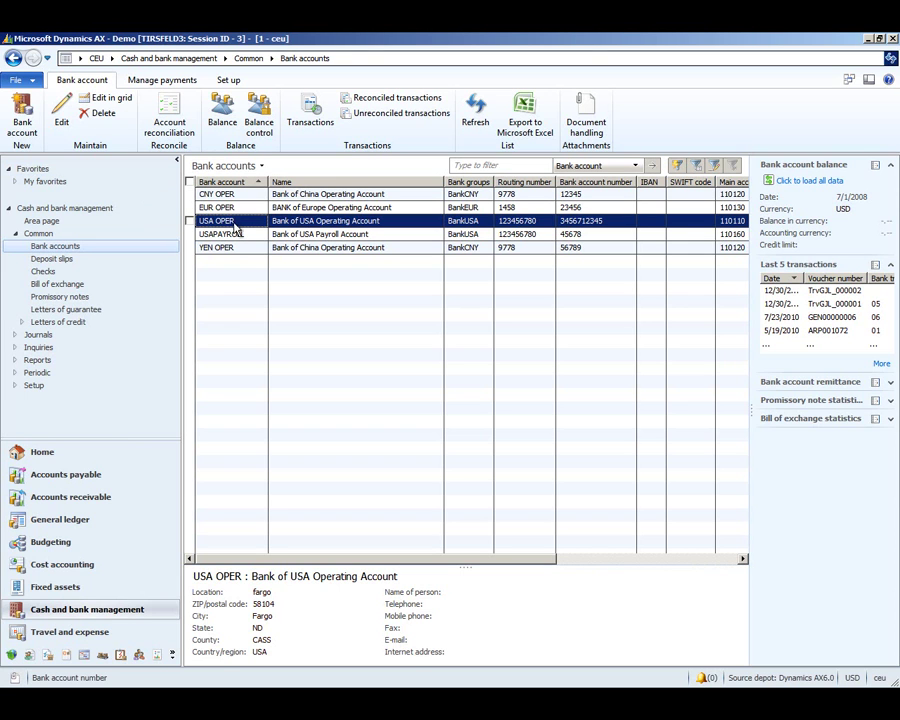
# Step: Add a USA OPER statement 'June 2011' dated 6/30/2011 with ending balance 11,808,221.84
pyautogui.click(166, 118)
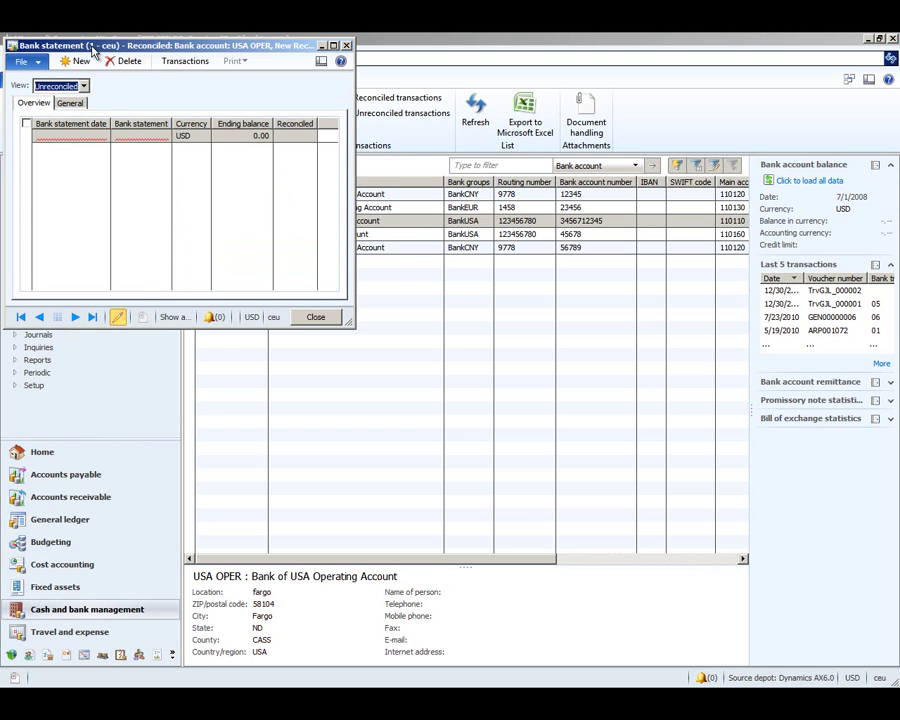
pyautogui.click(82, 138)
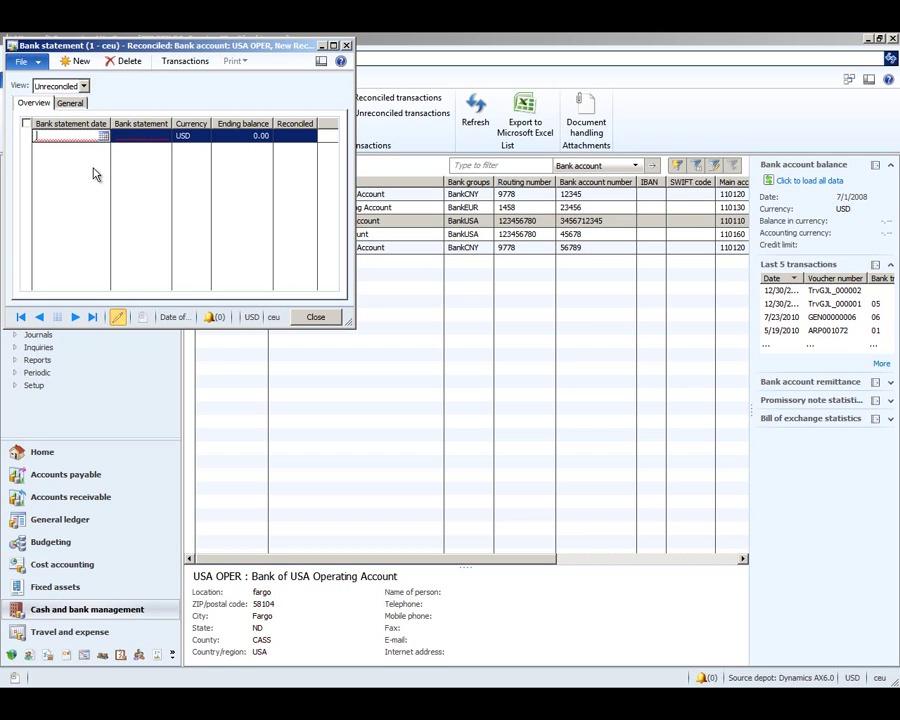
pyautogui.write('06302011')
pyautogui.press('Tab')
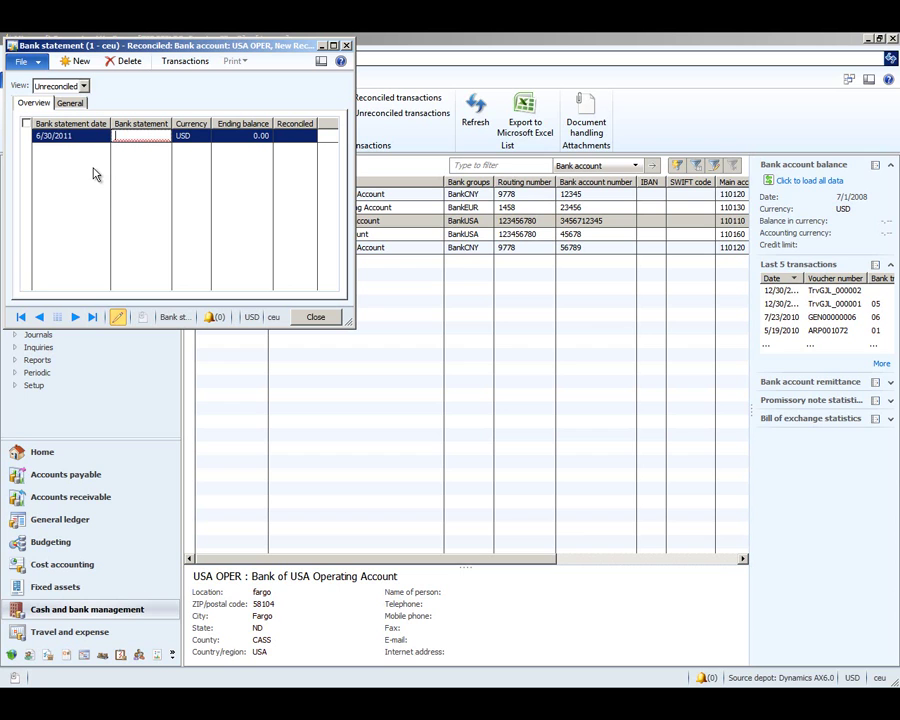
pyautogui.write('June 2011')
pyautogui.press('Tab')
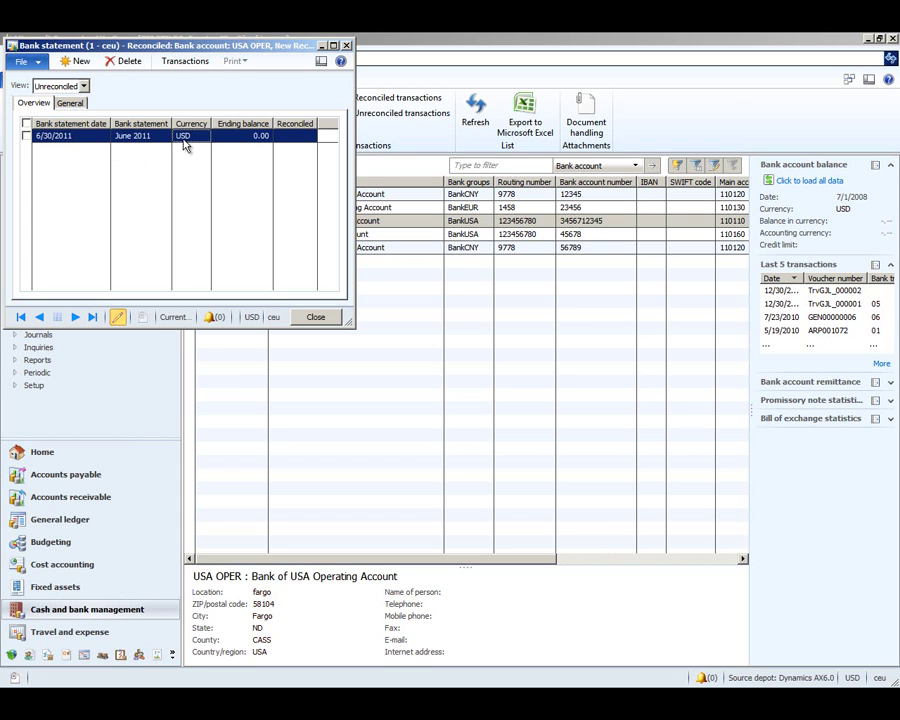
pyautogui.click(250, 137)
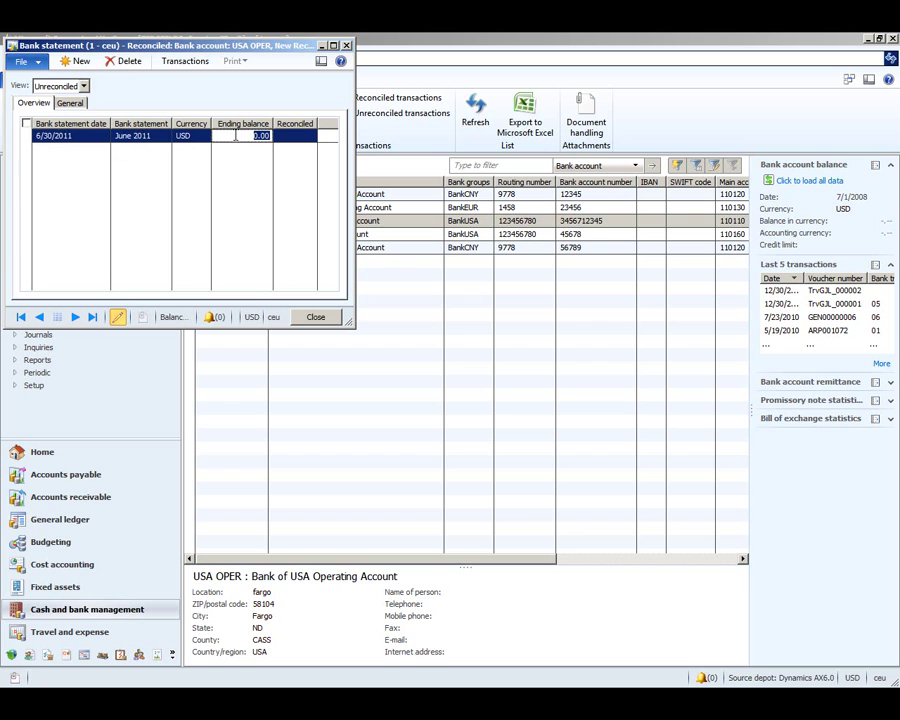
pyautogui.write('11,808,221.84')
pyautogui.press('Tab')
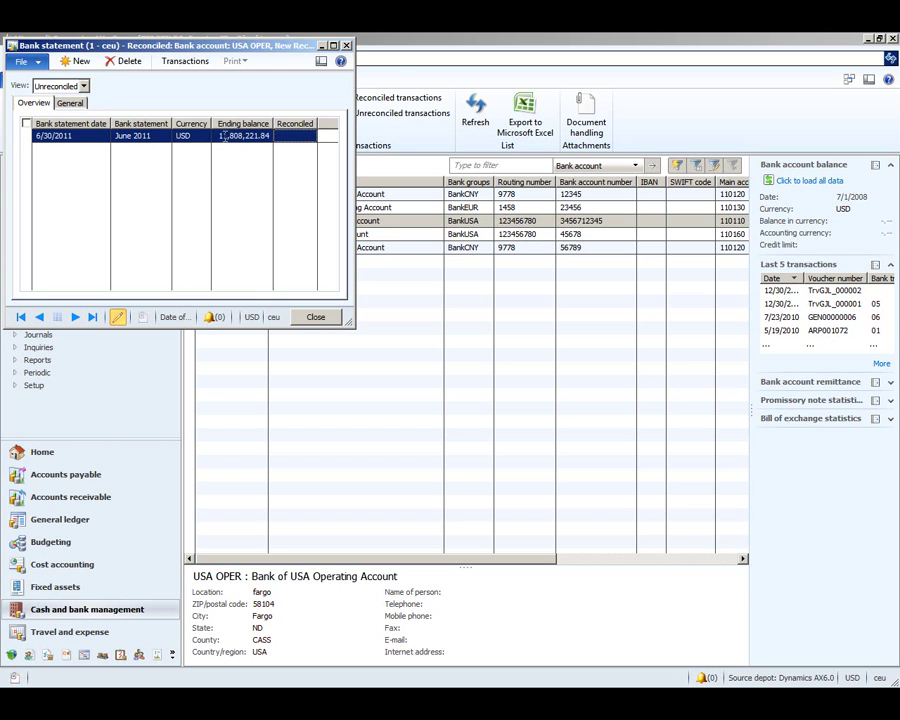
# Step: Open the June 2011 statement's transactions in the Account reconciliation form
pyautogui.click(176, 62)
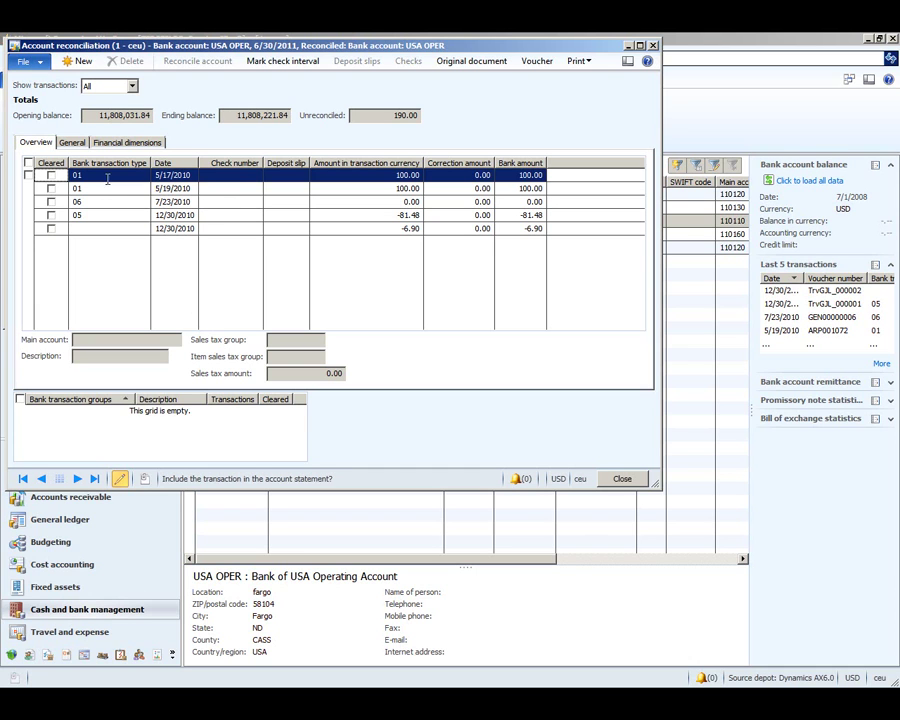
# Step: Mark the 100.00 deposits of 5/17/2010 and 5/19/2010 as cleared
pyautogui.click(51, 175)
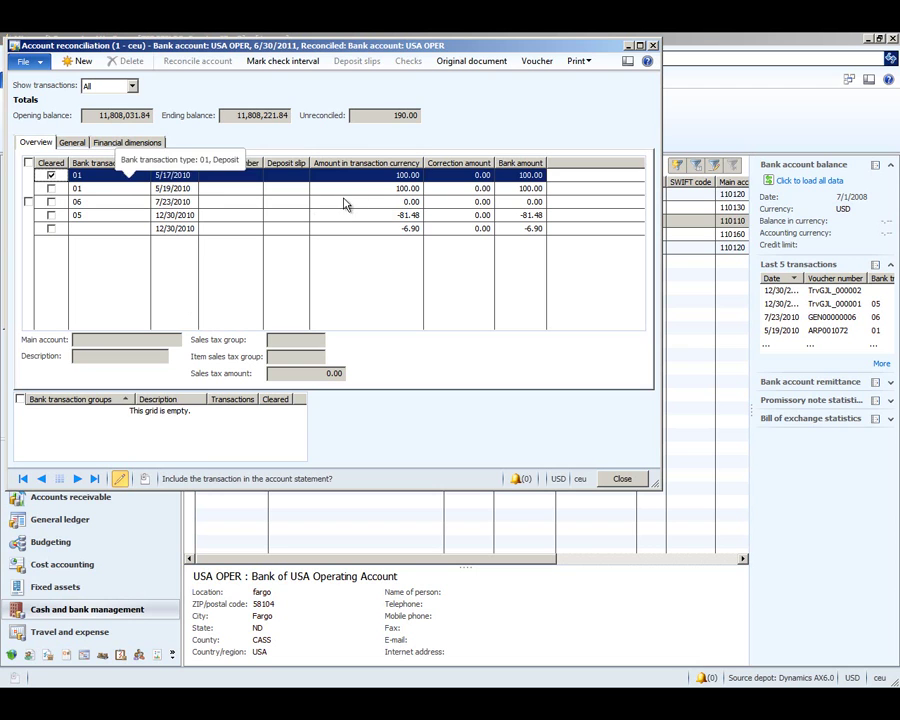
pyautogui.click(51, 188)
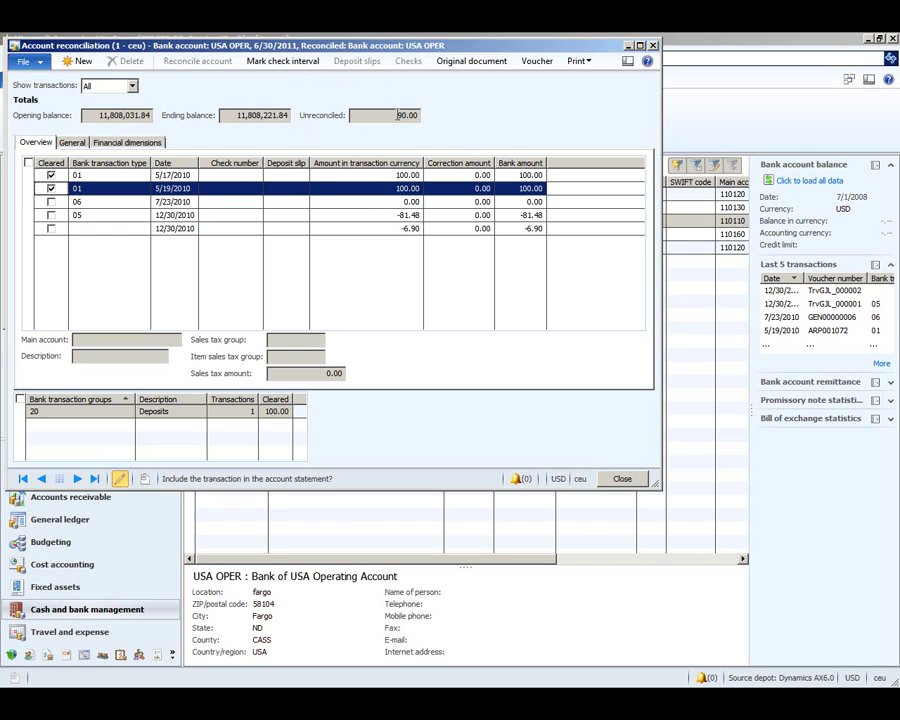
pyautogui.click(378, 204)
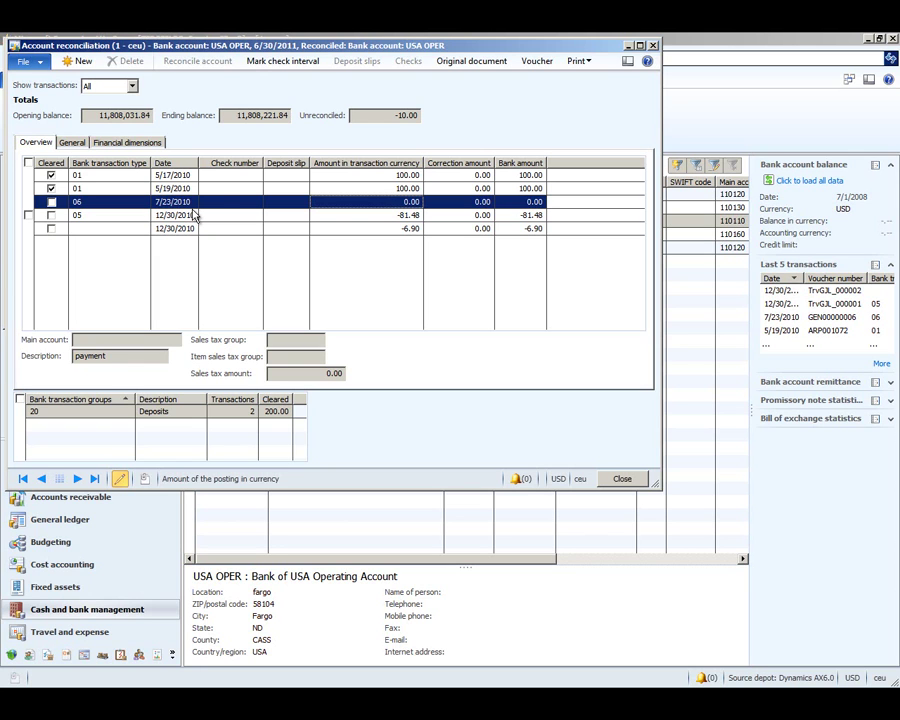
# Step: Add a cleared 07 Fees line of -10.00 dated 6/30/2011, reaching 0.00 unreconciled
pyautogui.click(83, 64)
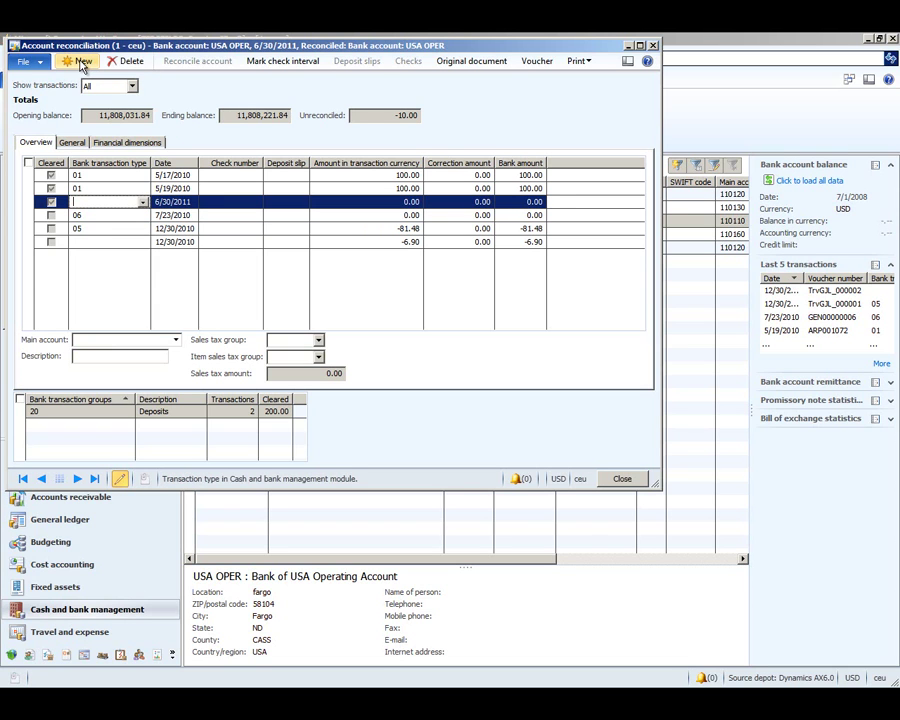
pyautogui.click(143, 203)
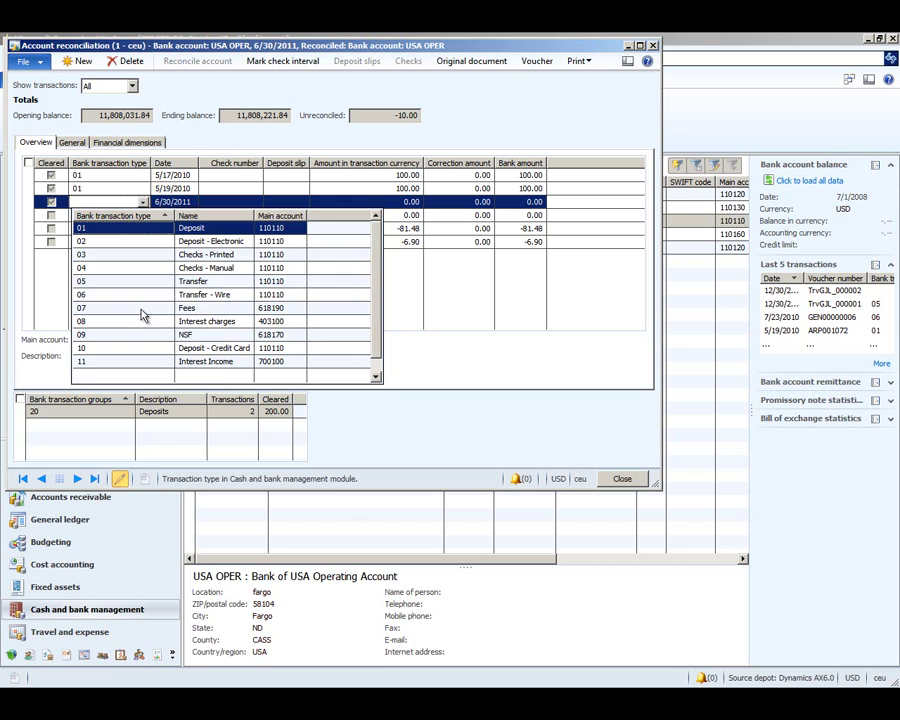
pyautogui.click(142, 315)
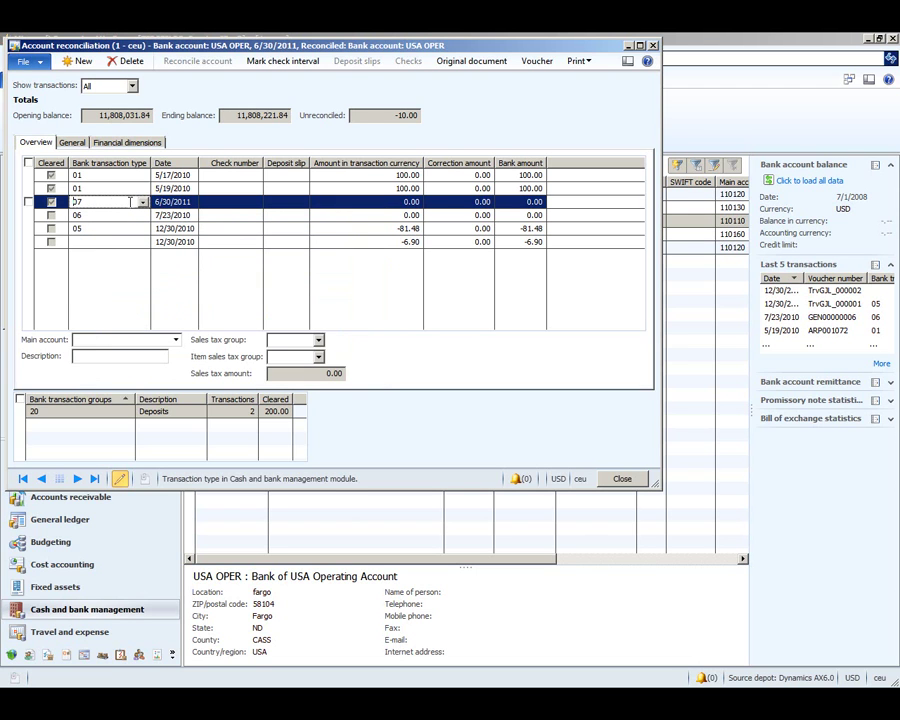
pyautogui.click(183, 205)
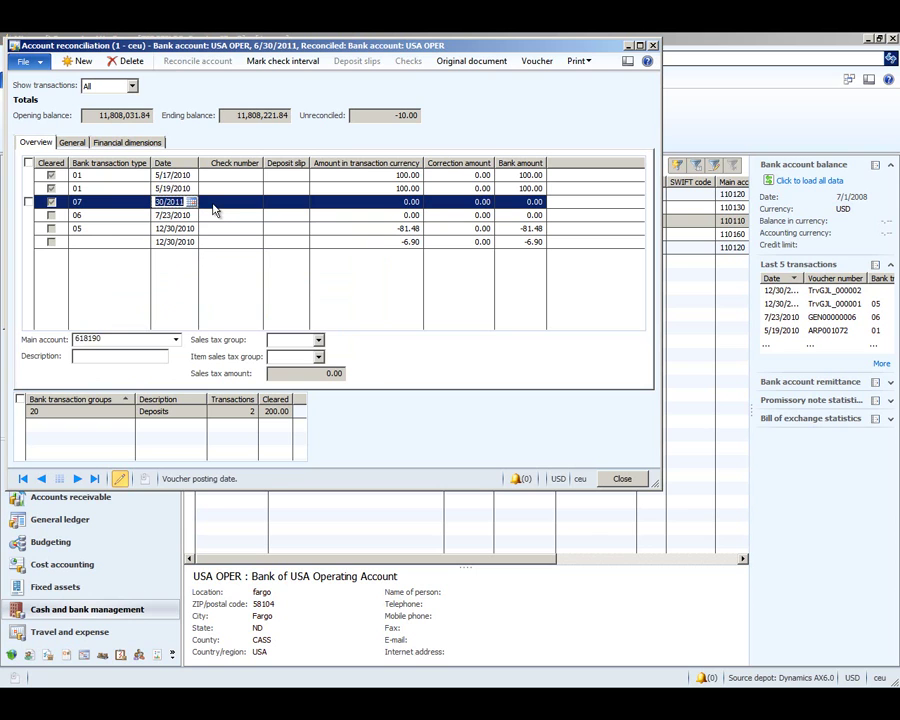
pyautogui.click(224, 206)
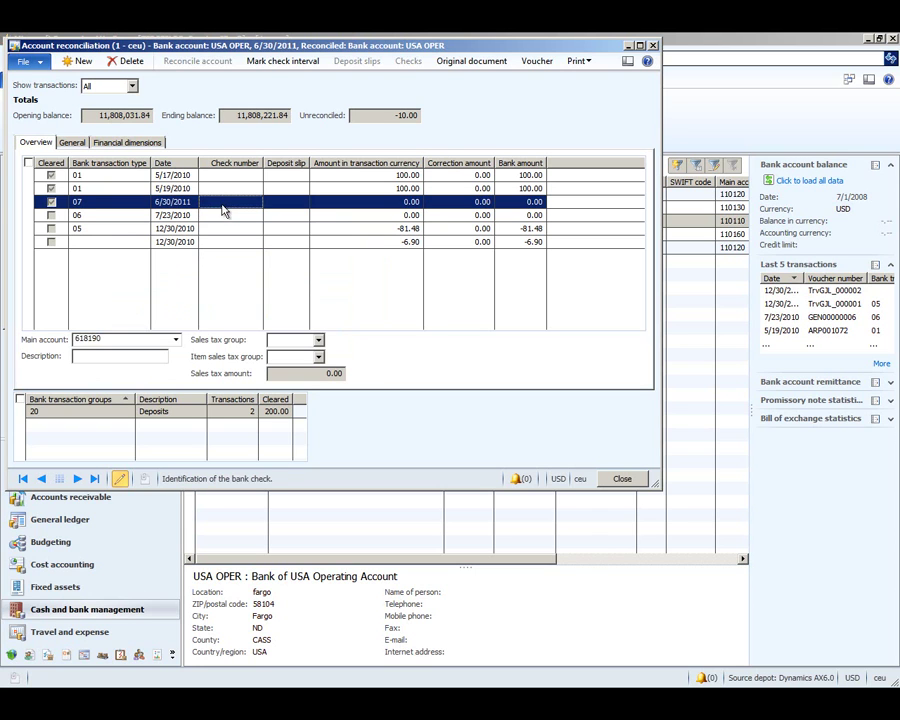
pyautogui.click(404, 202)
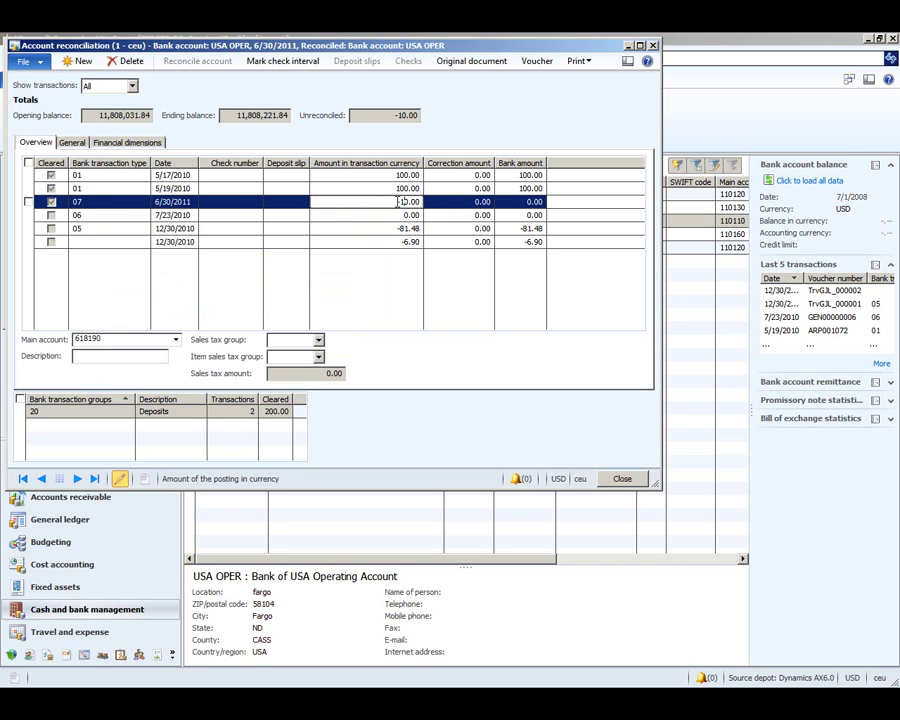
pyautogui.press('Tab')
pyautogui.press('Tab')
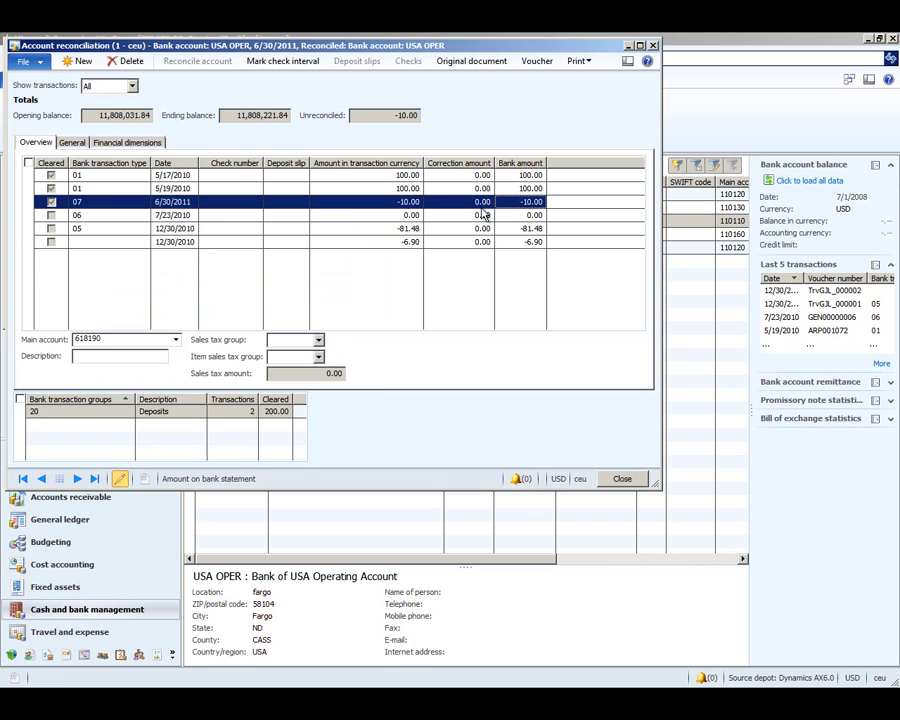
pyautogui.click(400, 215)
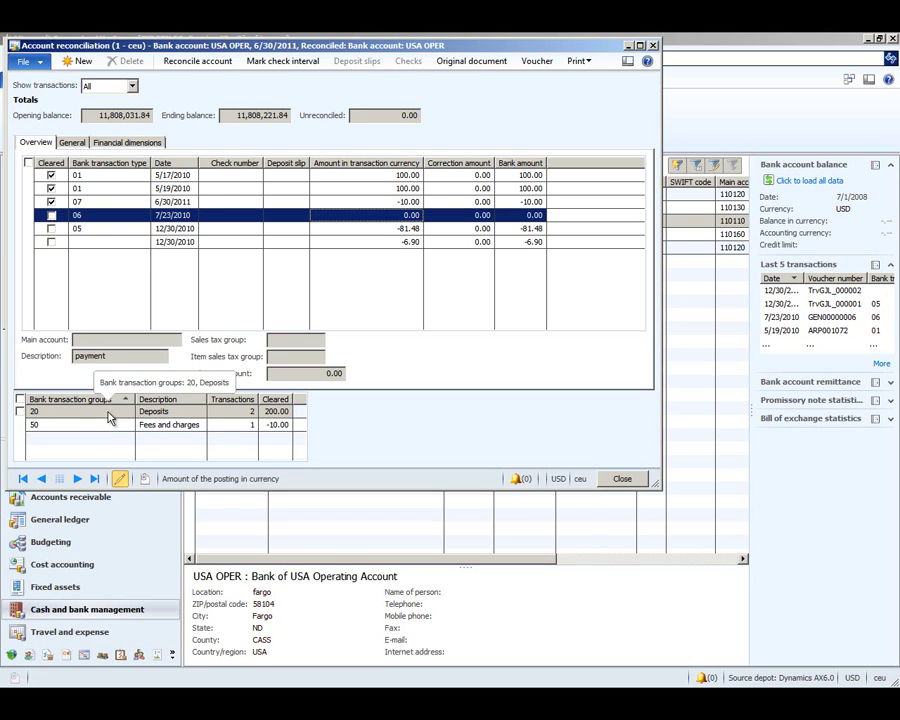
# Step: Cancel Mark check interval and view the 5/17/2010 deposit's GJT-035471 voucher transactions
pyautogui.click(275, 62)
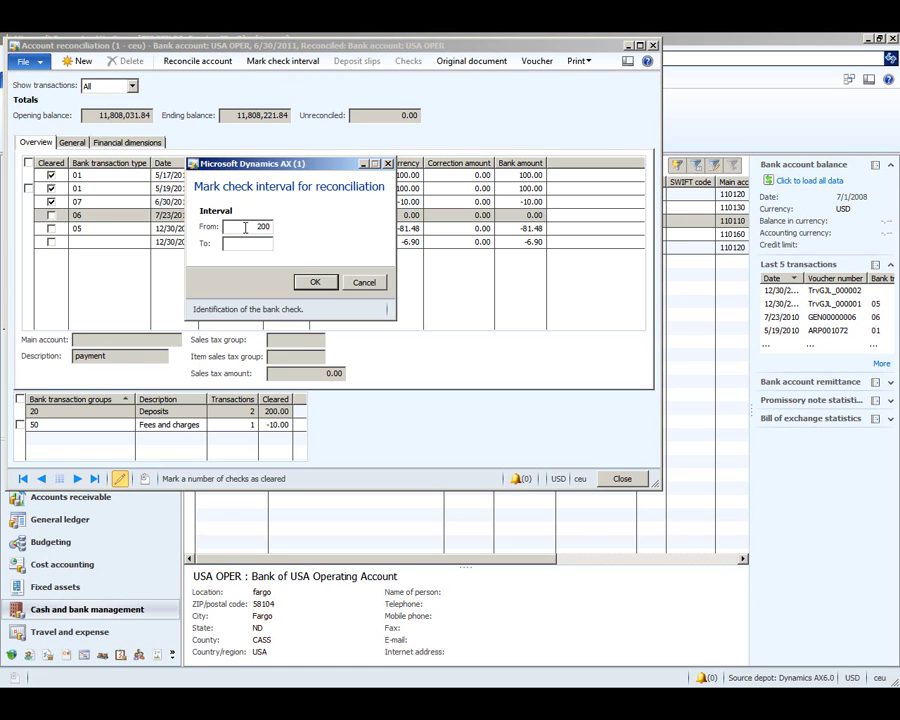
pyautogui.write('300')
pyautogui.click(365, 284)
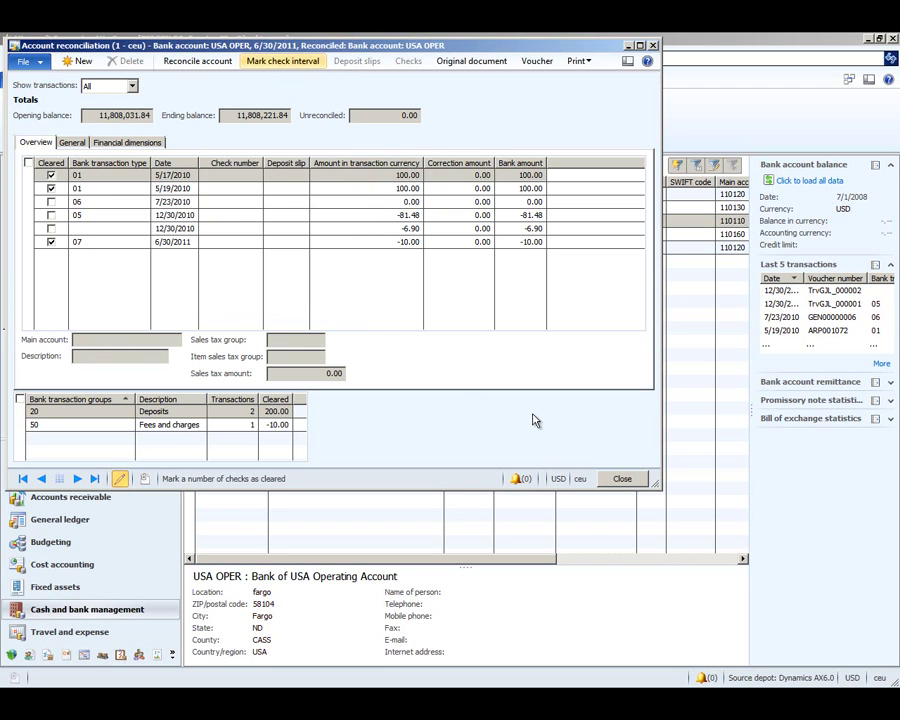
pyautogui.click(537, 62)
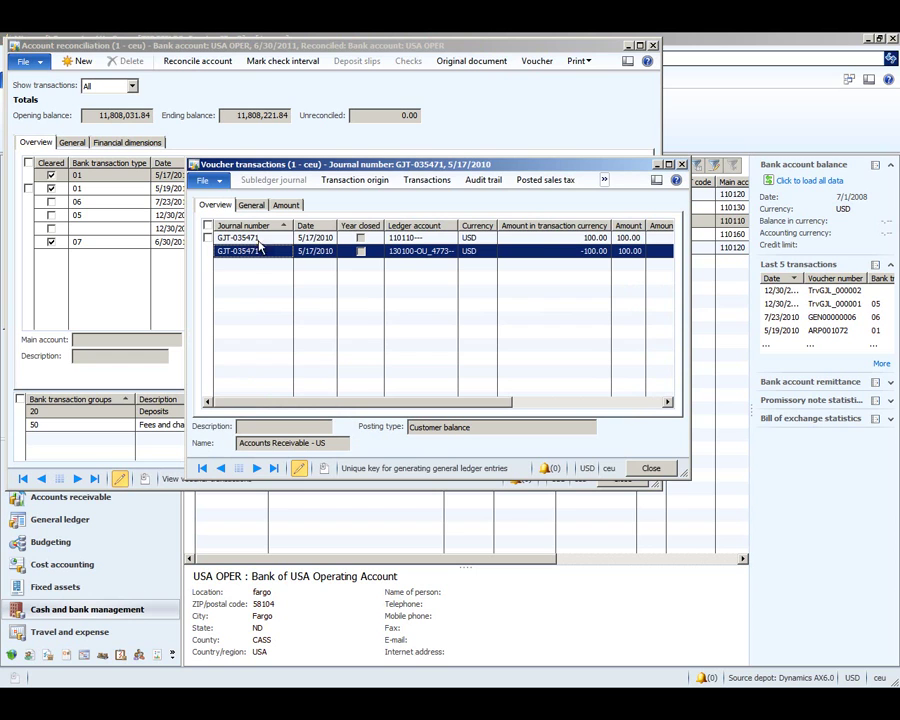
# Step: Check the deposit's customer transaction origin, then close the origin and voucher windows
pyautogui.click(358, 182)
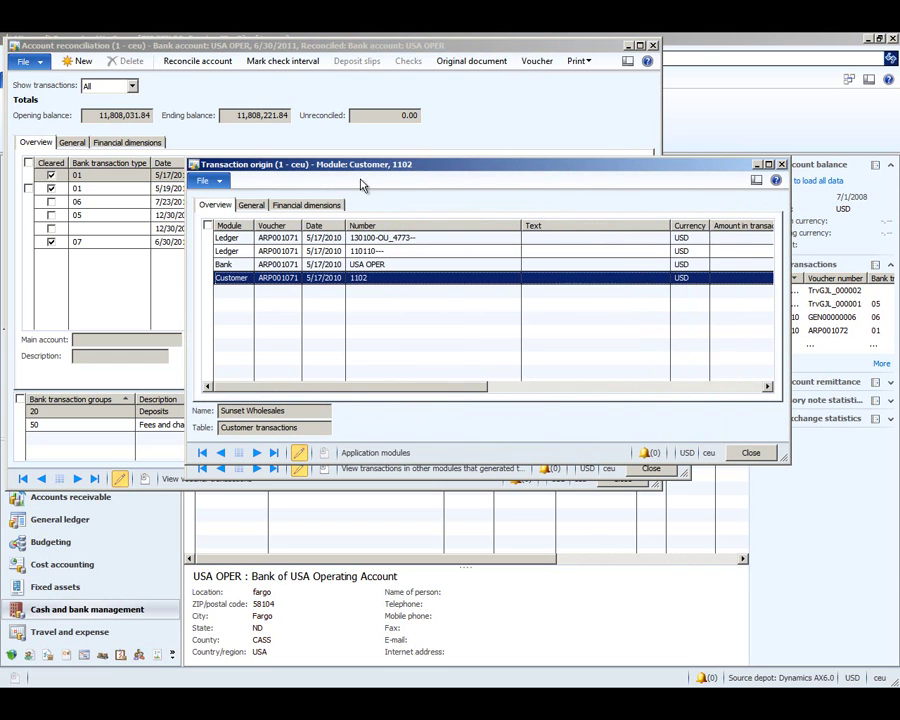
pyautogui.click(232, 278)
pyautogui.click(752, 455)
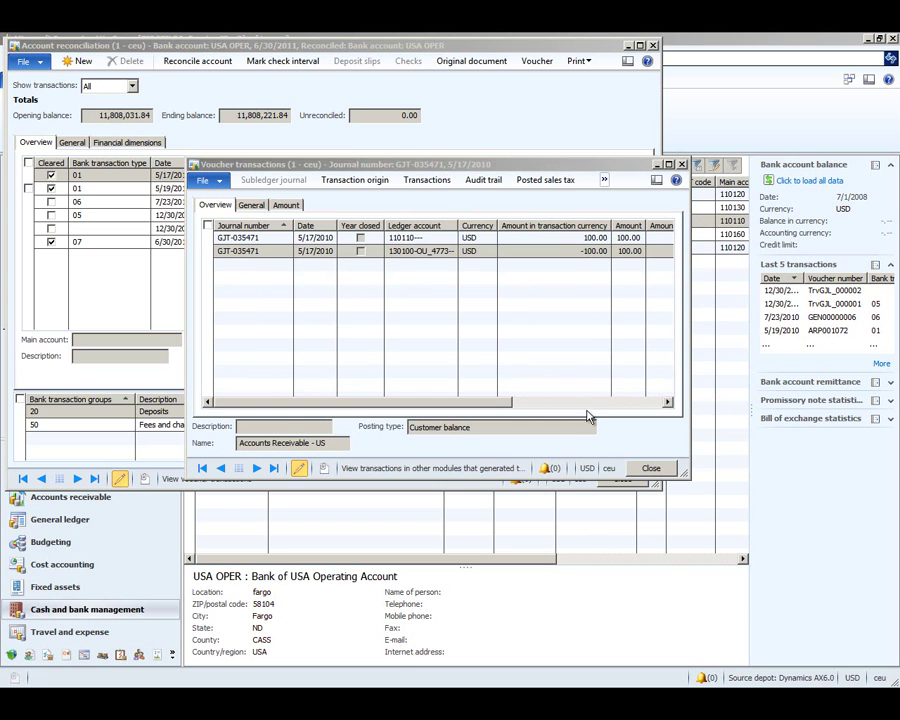
pyautogui.click(650, 469)
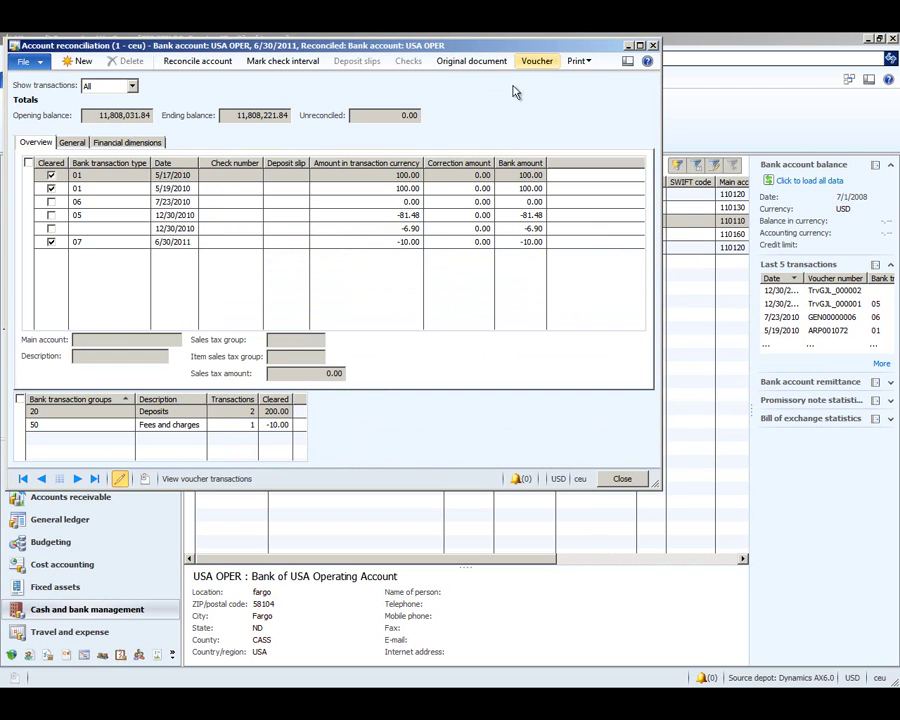
# Step: Reconcile the USA OPER account and dismiss the confirmation Infolog
pyautogui.click(588, 61)
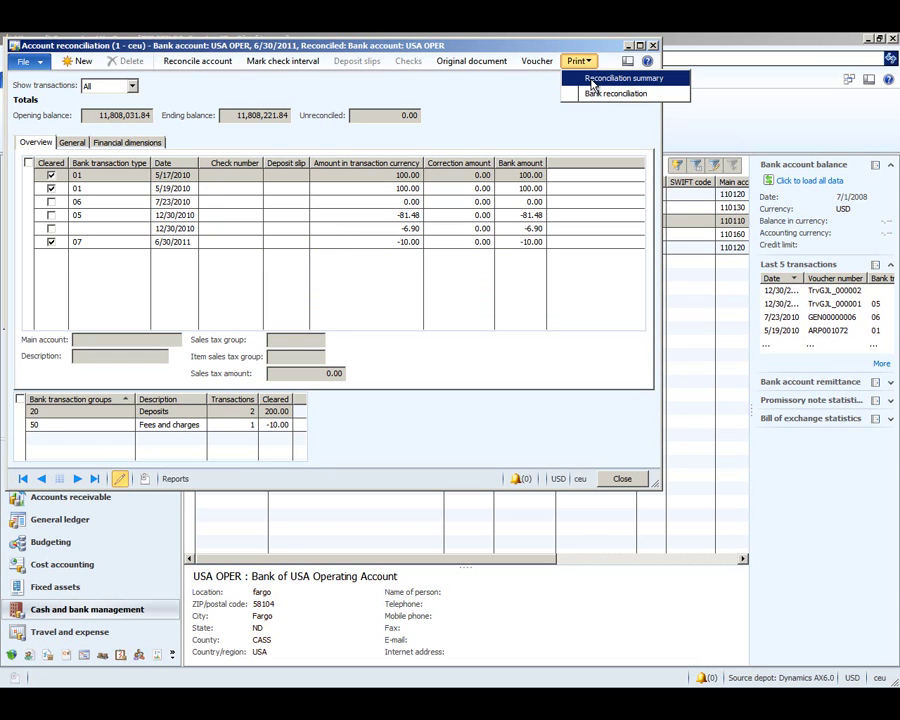
pyautogui.click(592, 85)
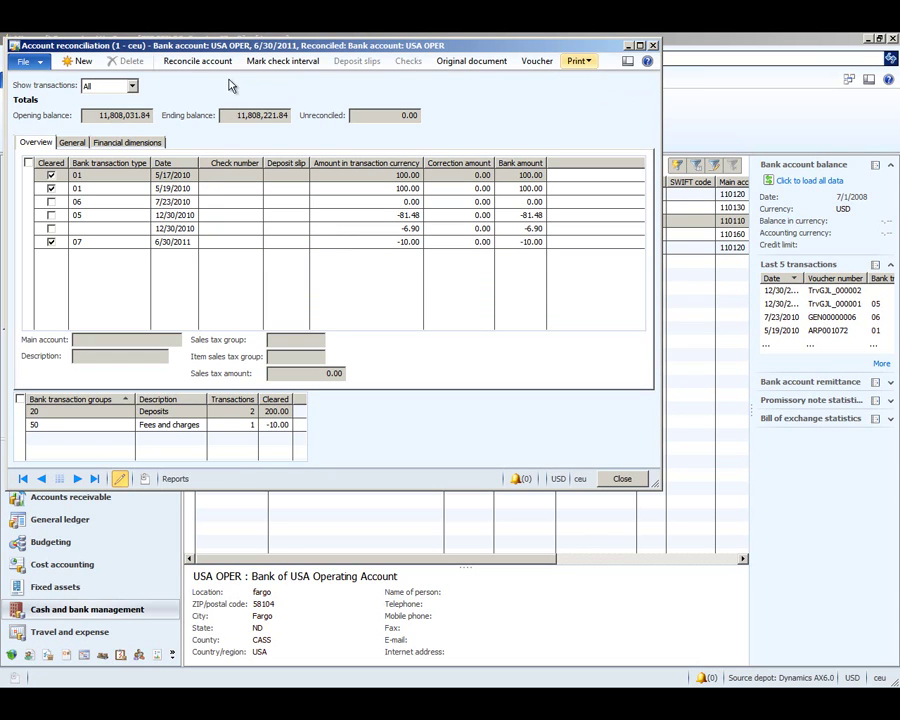
pyautogui.click(175, 64)
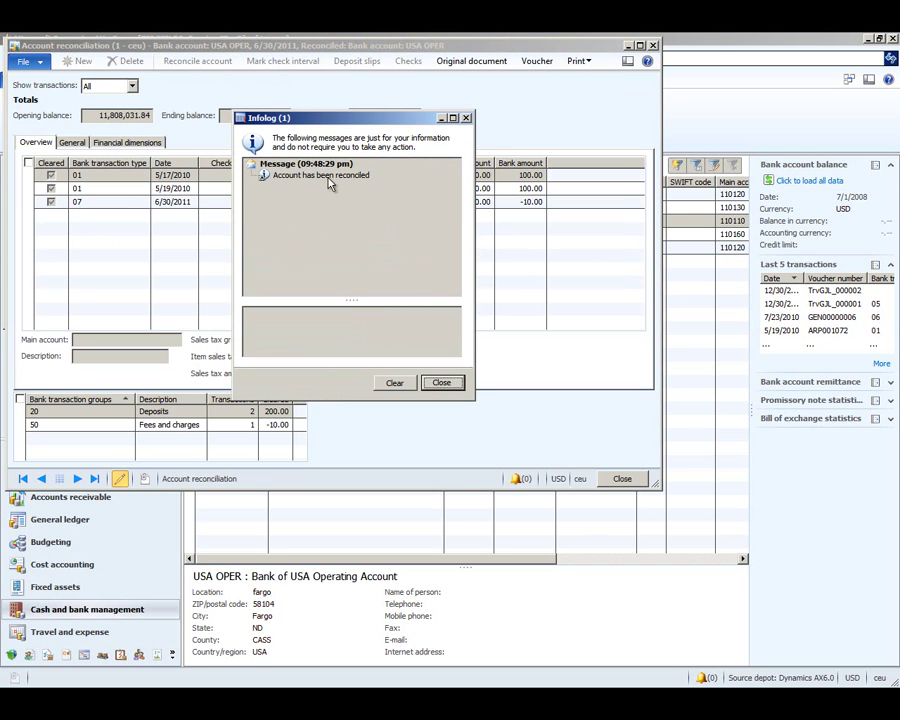
pyautogui.click(442, 382)
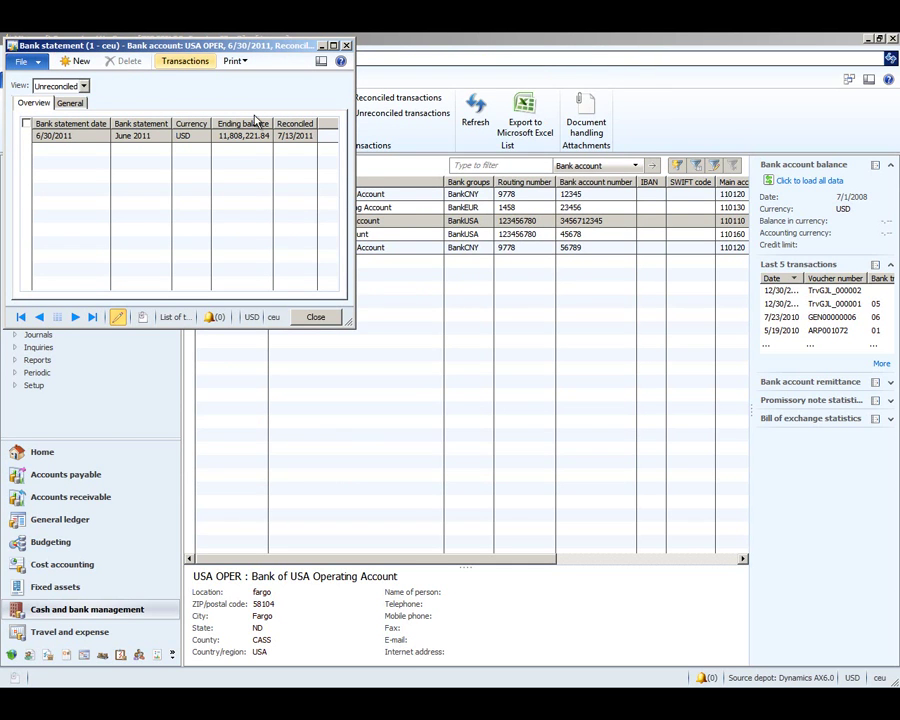
# Step: Open the Reconciliation summary and Bank reconciliation report dialogs, cancelling both without printing
pyautogui.click(234, 61)
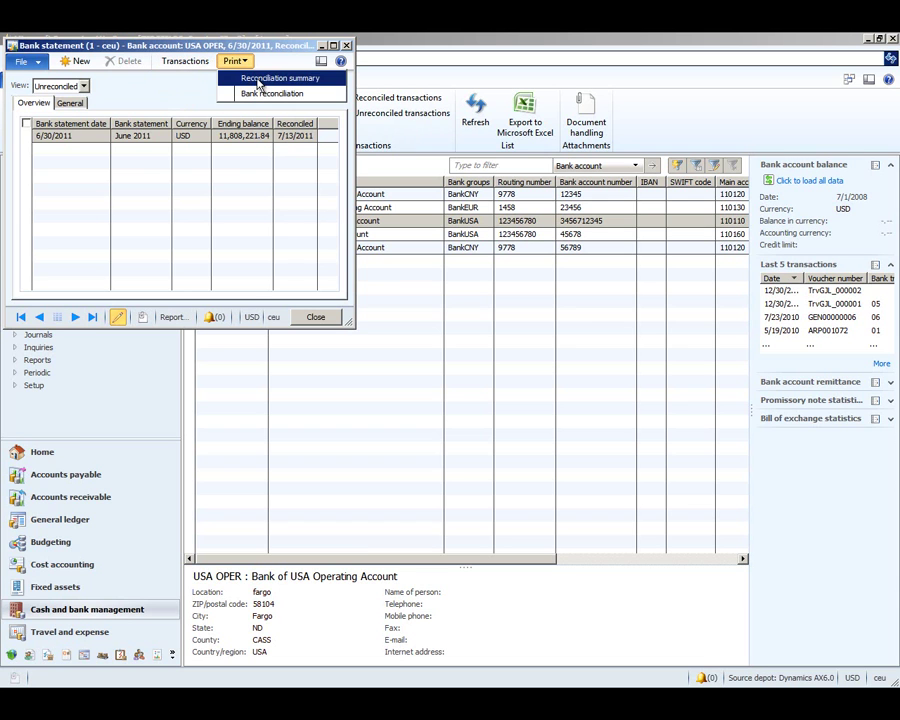
pyautogui.click(265, 78)
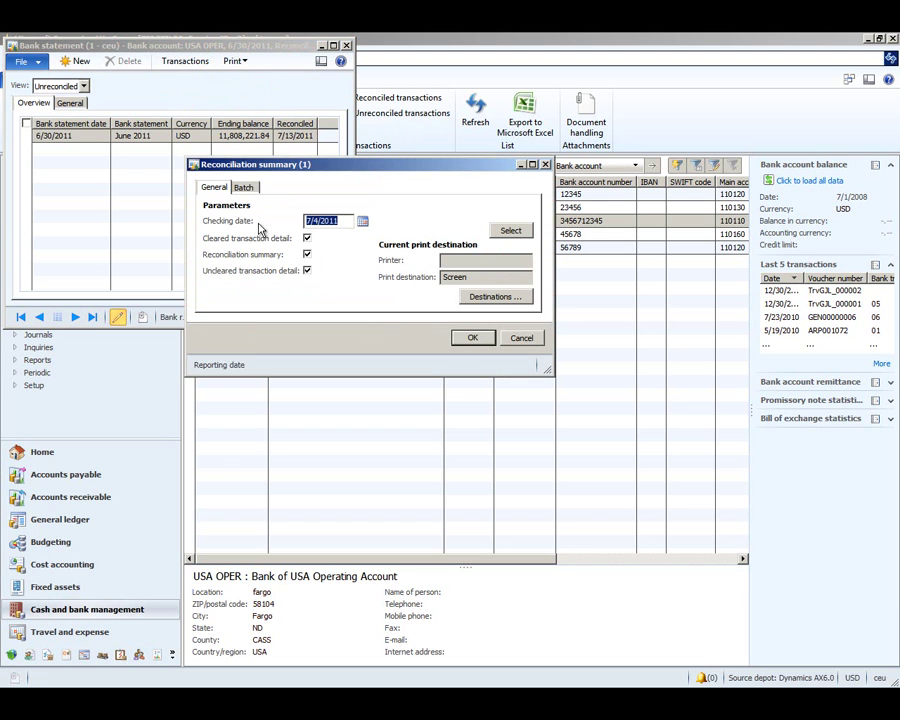
pyautogui.click(522, 339)
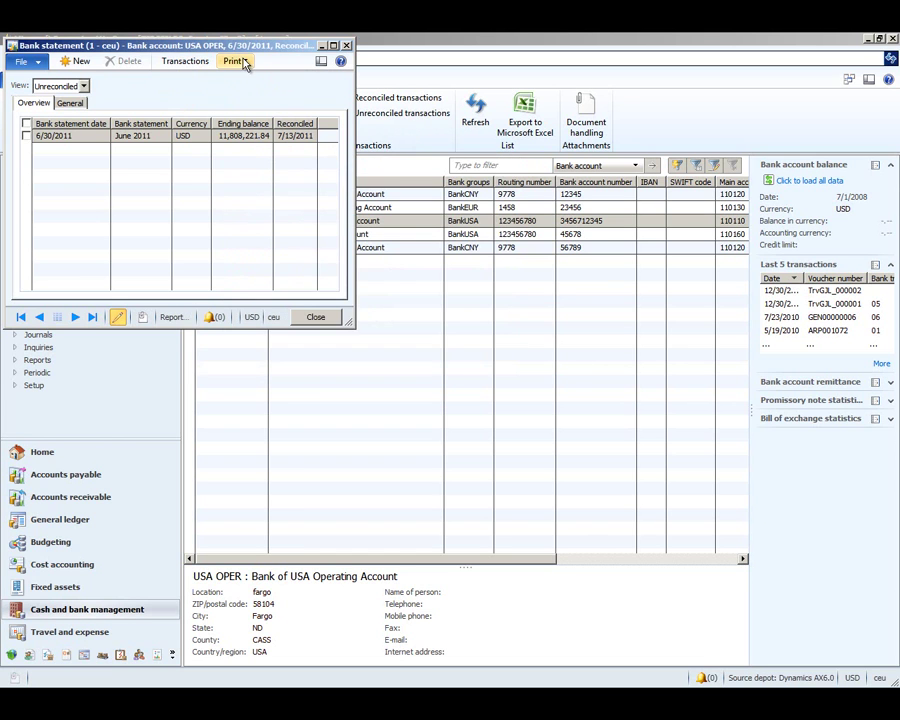
pyautogui.click(240, 61)
pyautogui.click(249, 93)
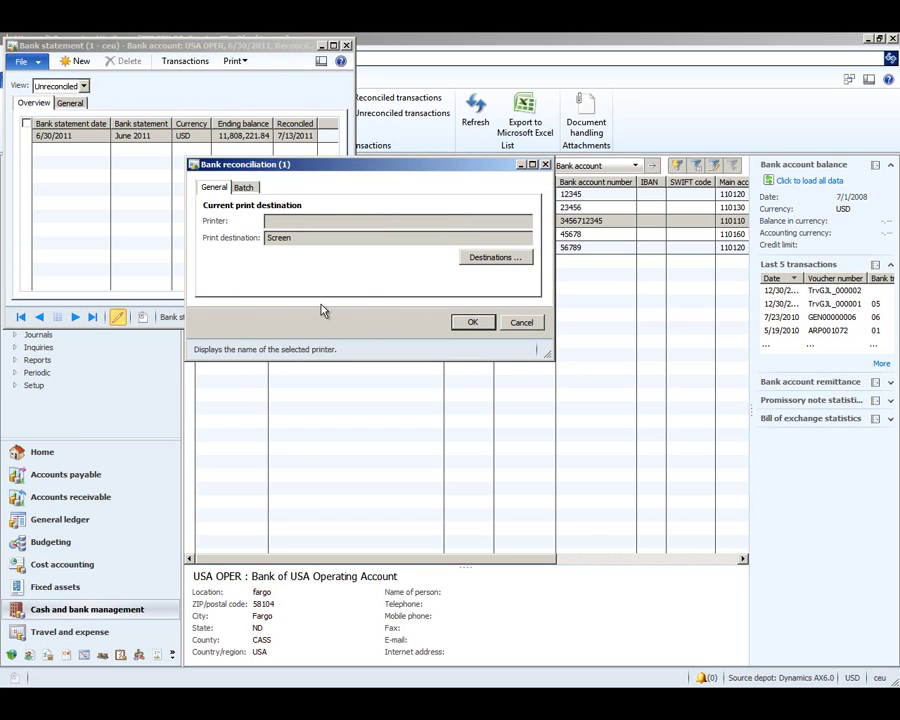
pyautogui.click(520, 323)
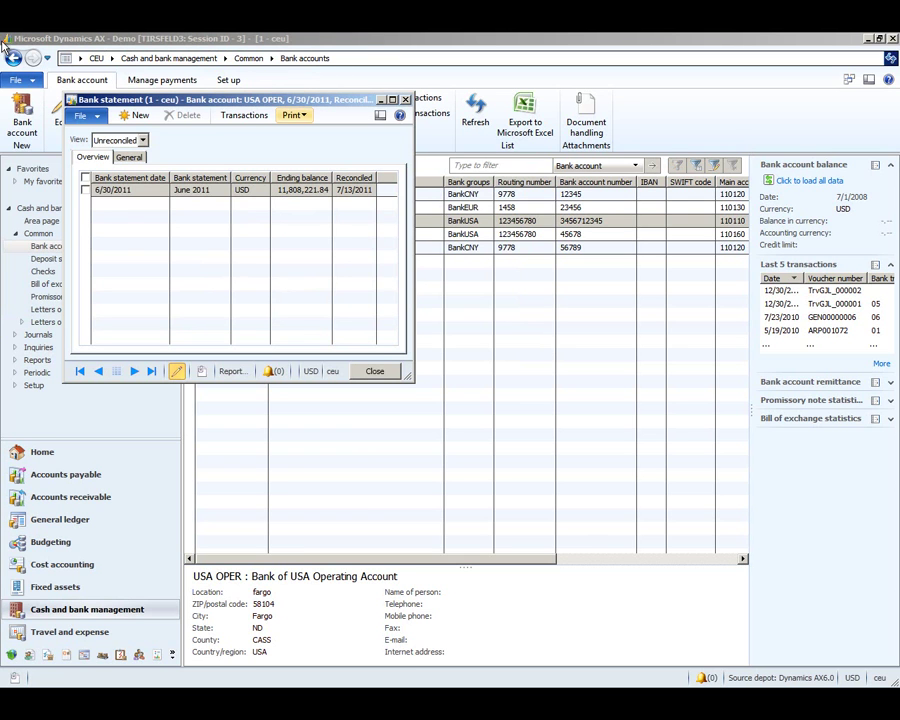
# Step: Close Bank statement and open voucher GJT-035628 for the 6/30/2011 USA OPER bank fee
pyautogui.click(73, 104)
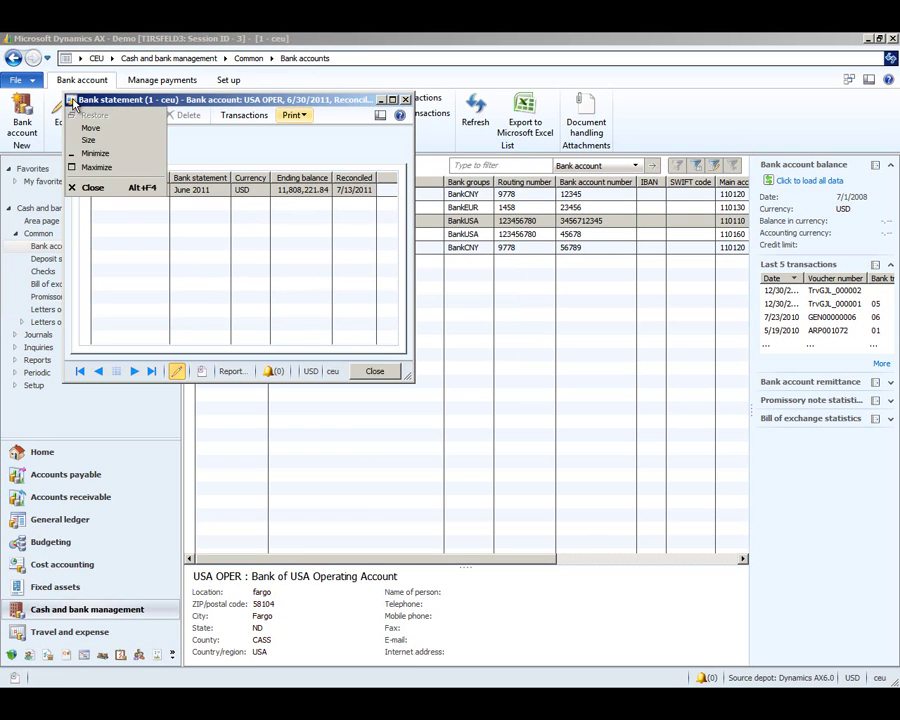
pyautogui.click(88, 134)
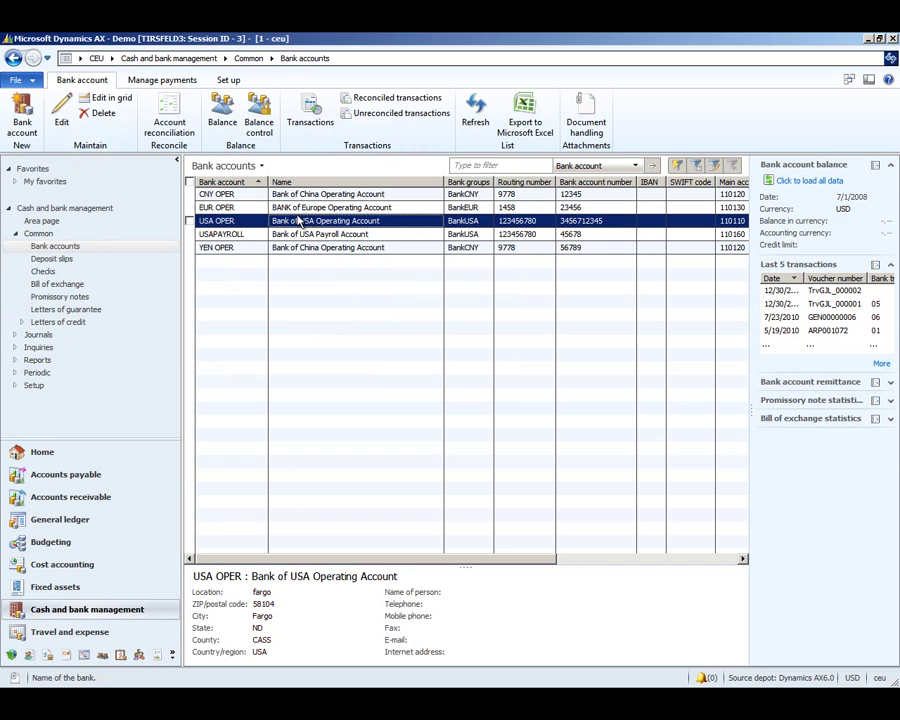
pyautogui.click(311, 118)
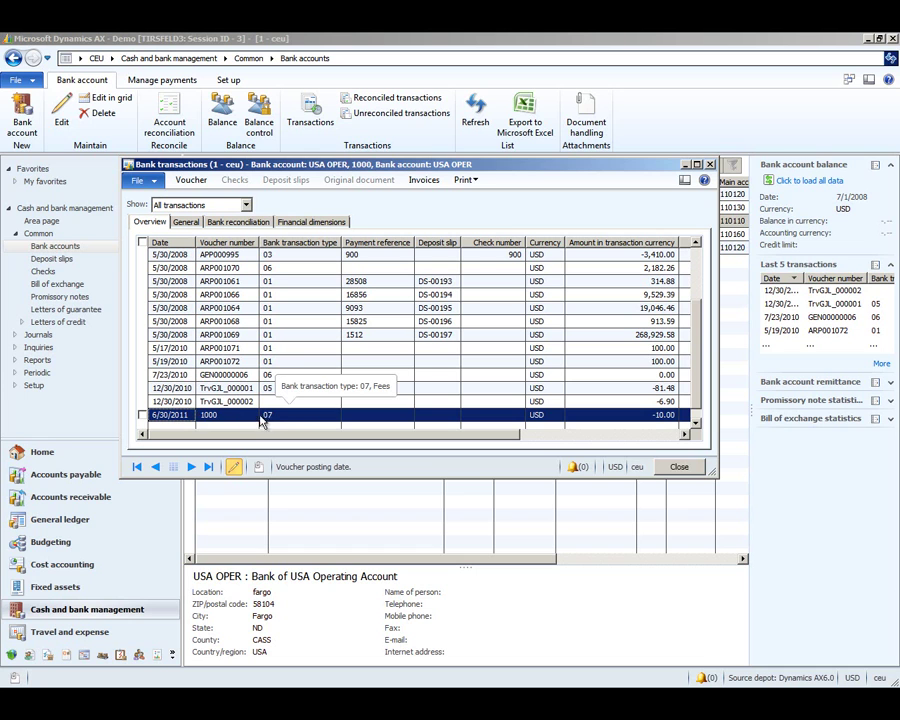
pyautogui.click(41, 220)
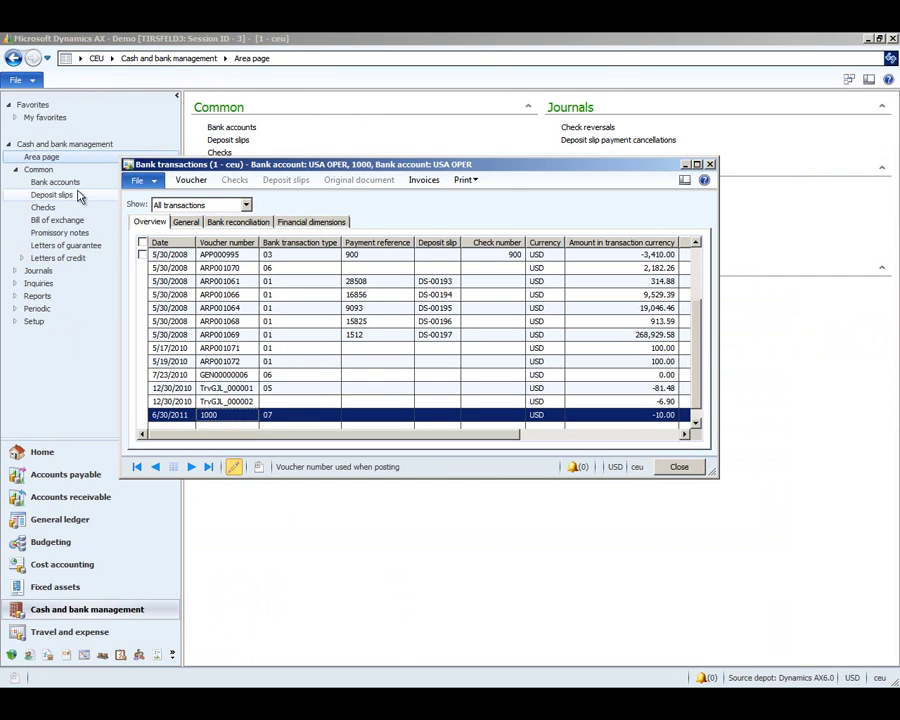
pyautogui.click(189, 180)
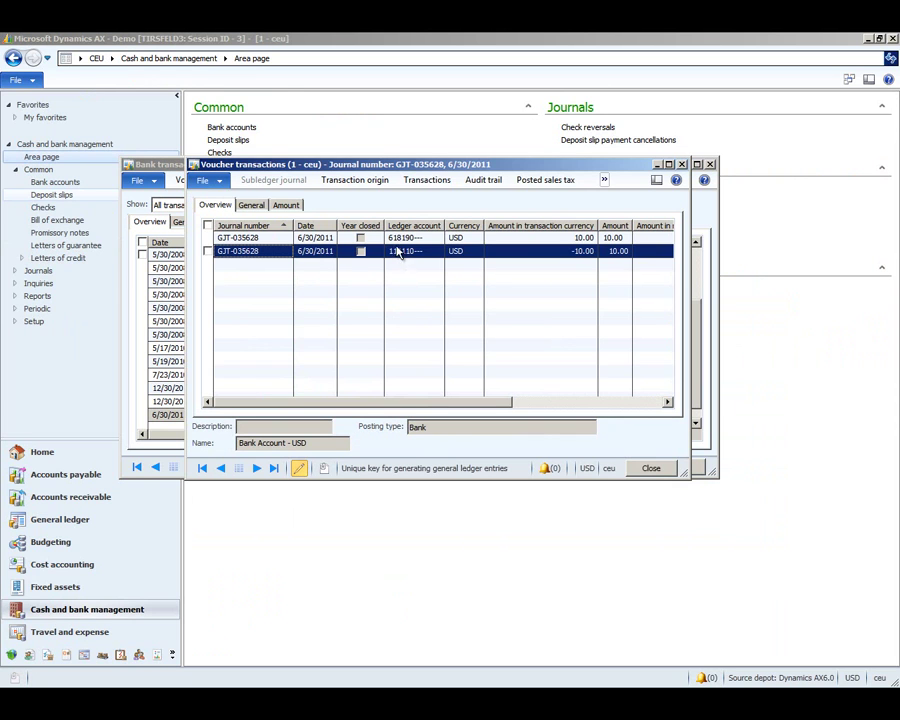
pyautogui.moveTo(395, 244)
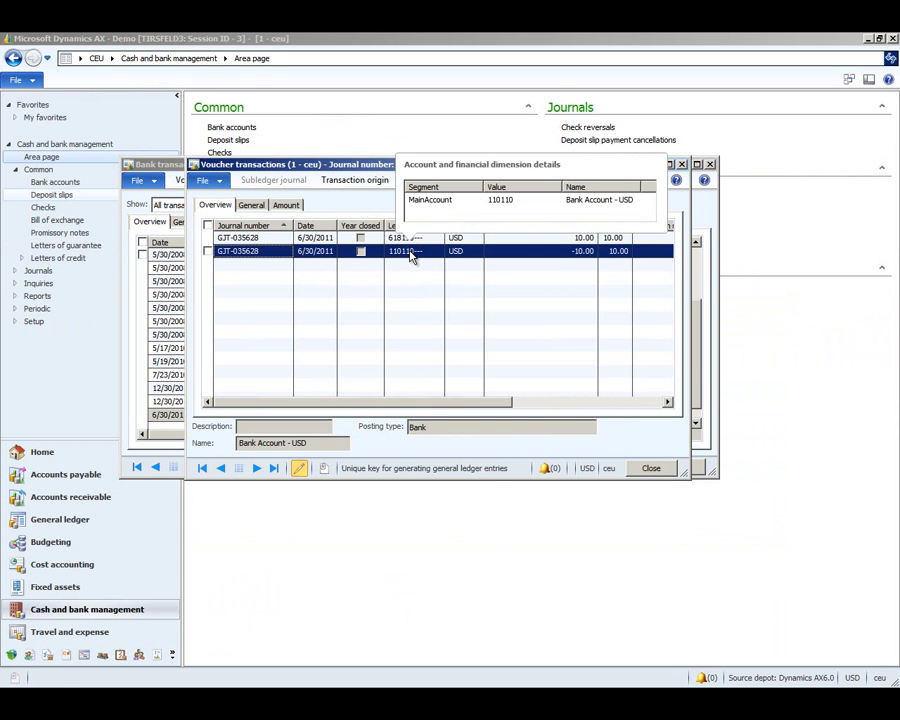
pyautogui.click(193, 166)
# Step: Close Bank transactions and open the General ledger Main accounts list
pyautogui.click(128, 164)
pyautogui.click(148, 251)
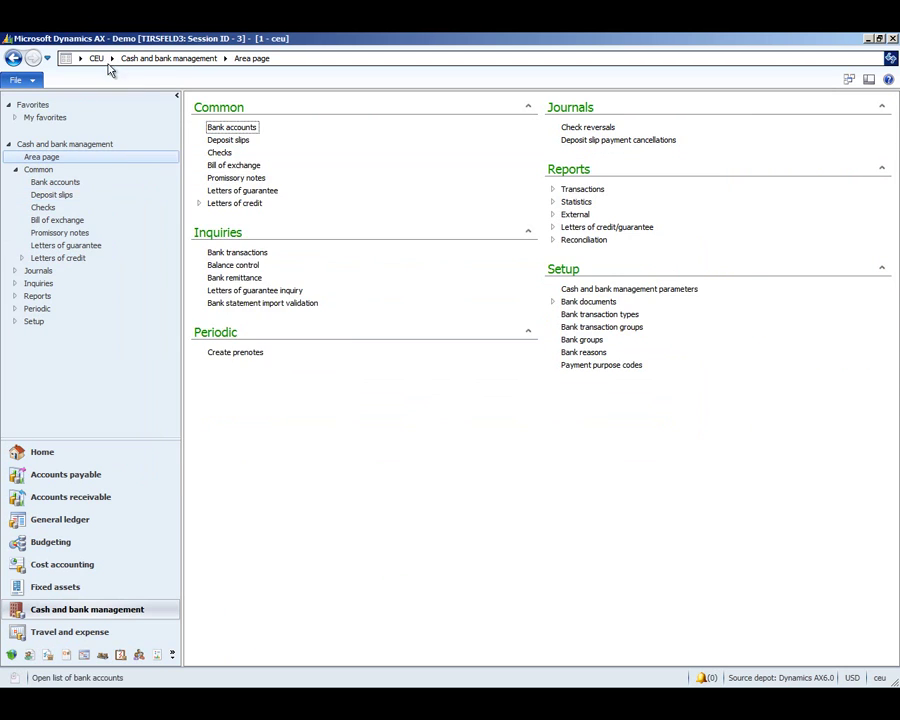
pyautogui.click(112, 58)
pyautogui.click(130, 121)
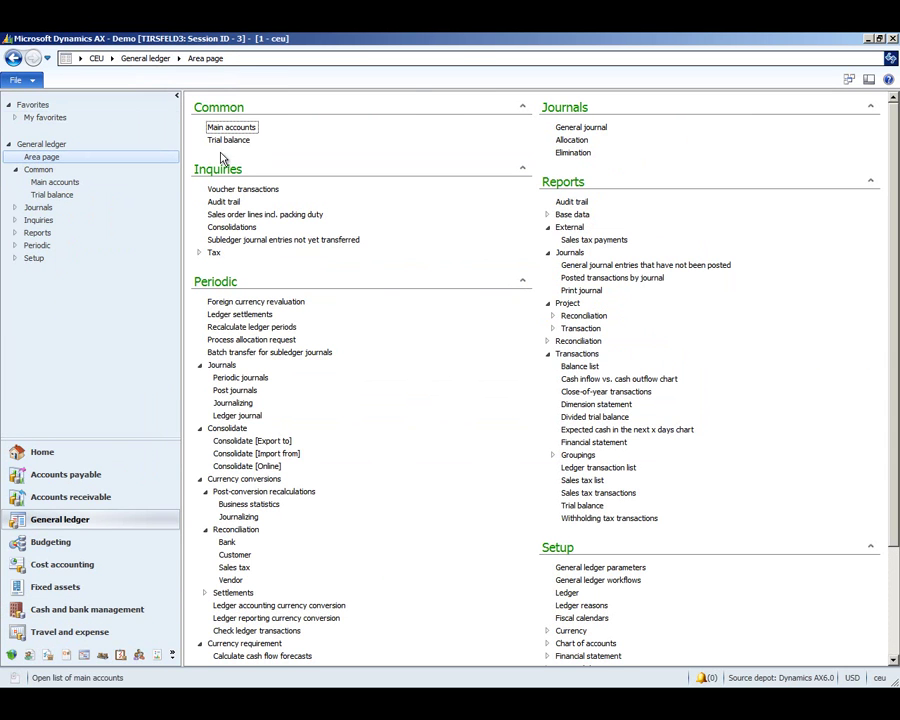
pyautogui.click(228, 127)
pyautogui.click(743, 535)
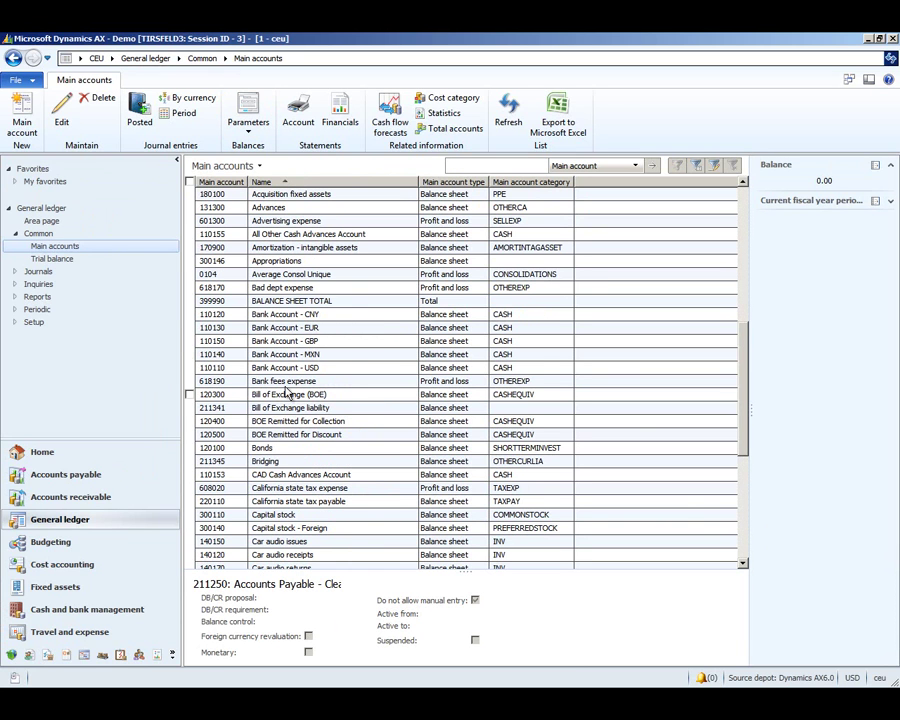
# Step: Check 618190 Bank fees expense postings and transaction origin, then view voucher GJT-035628
pyautogui.click(285, 382)
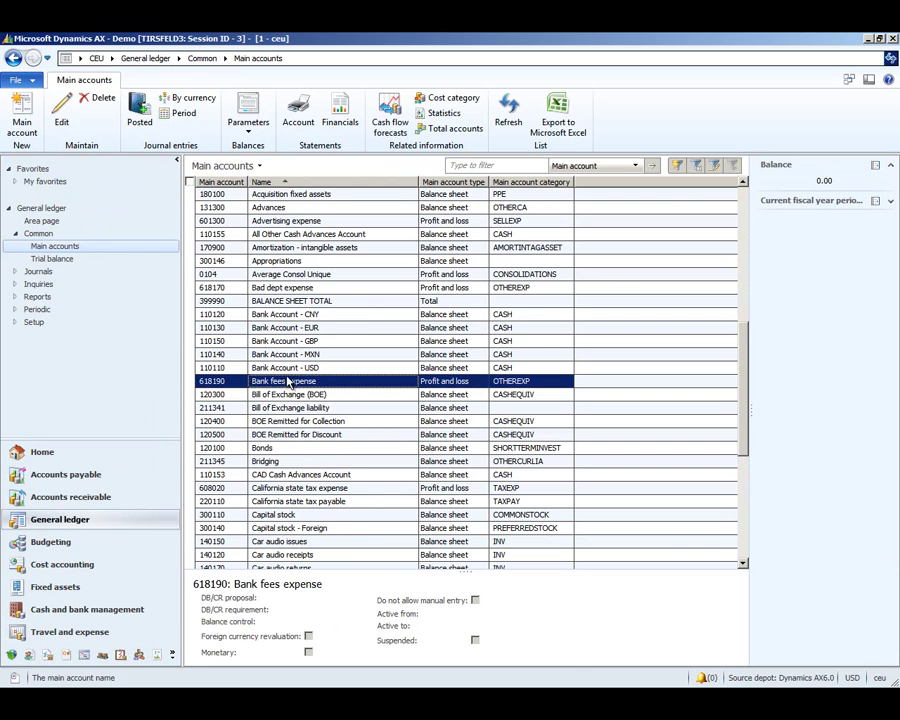
pyautogui.click(140, 112)
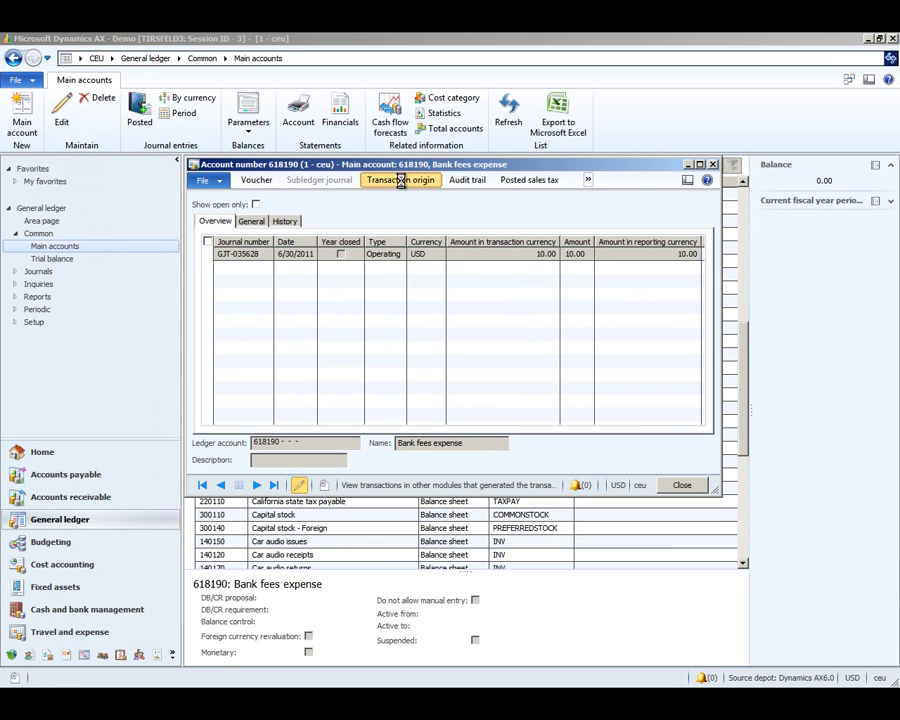
pyautogui.click(400, 180)
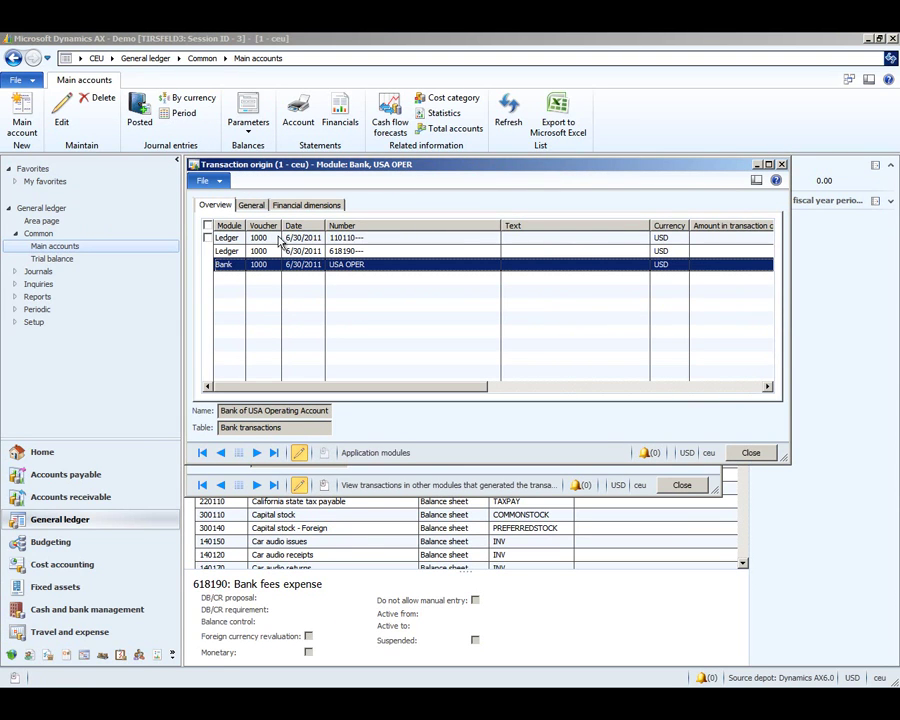
pyautogui.doubleClick(196, 168)
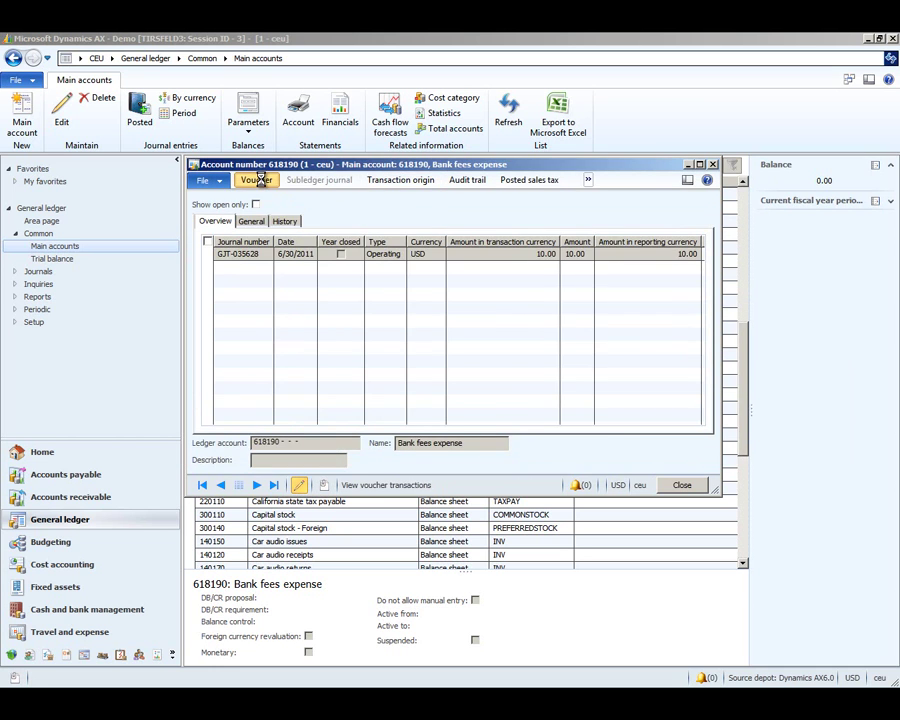
pyautogui.click(255, 180)
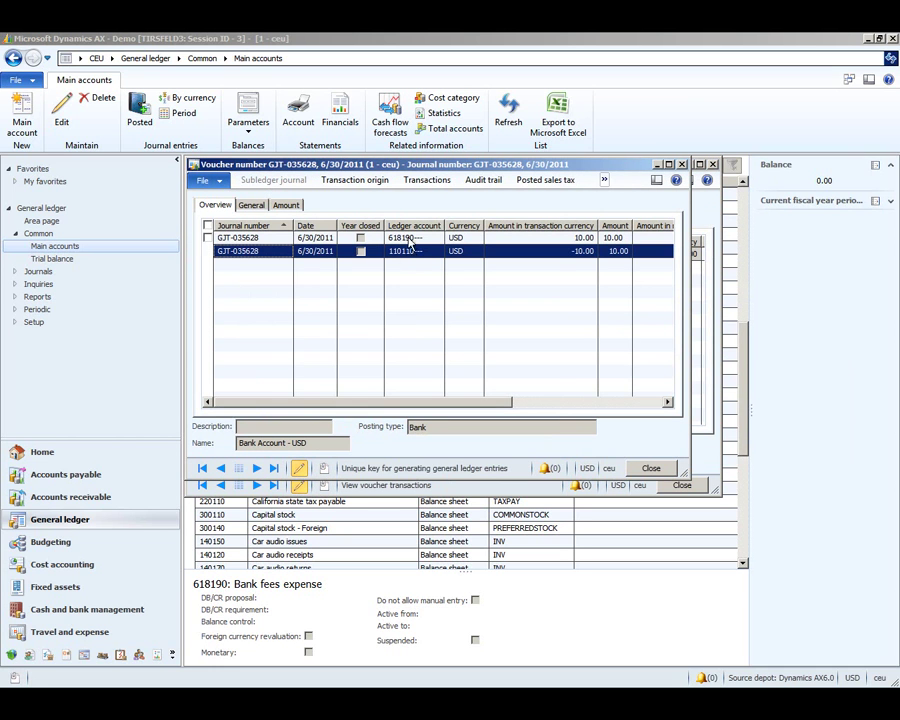